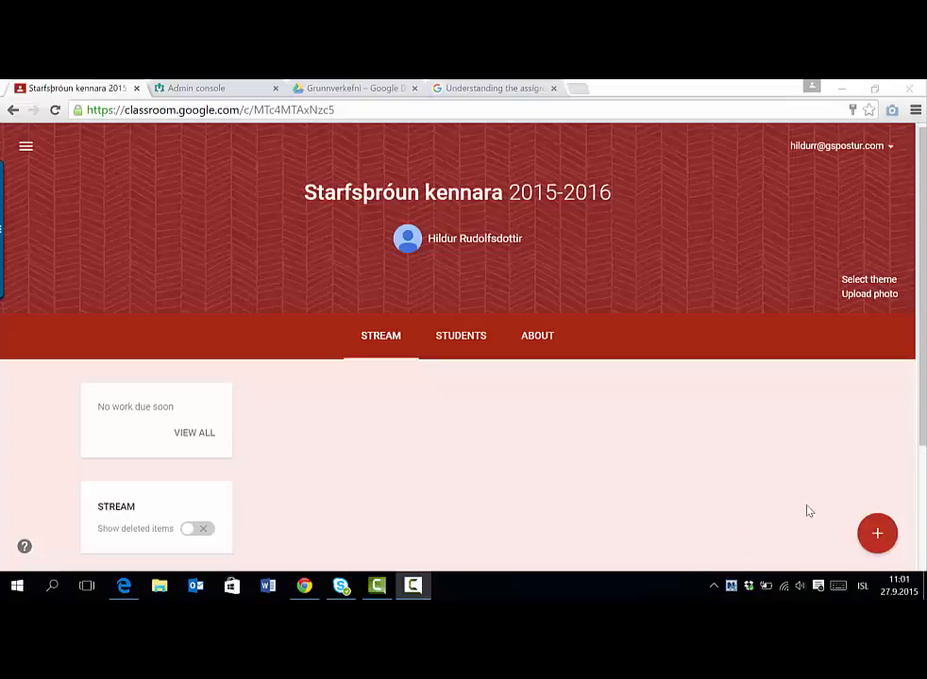
Create a new assignment in the class titled "Grunnverkefni 1".
left_click(871, 533)
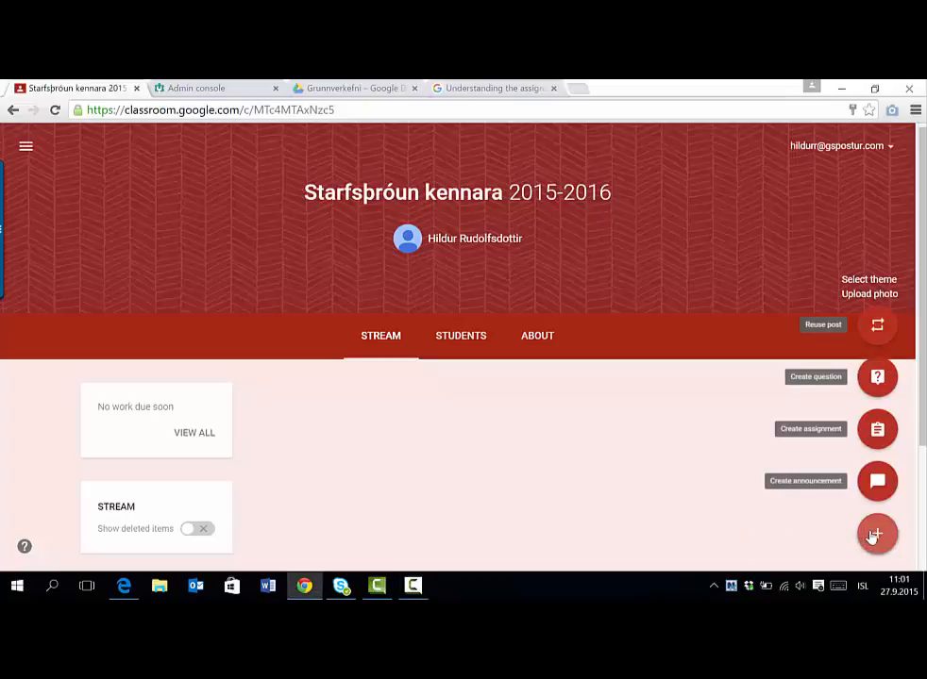
left_click(874, 438)
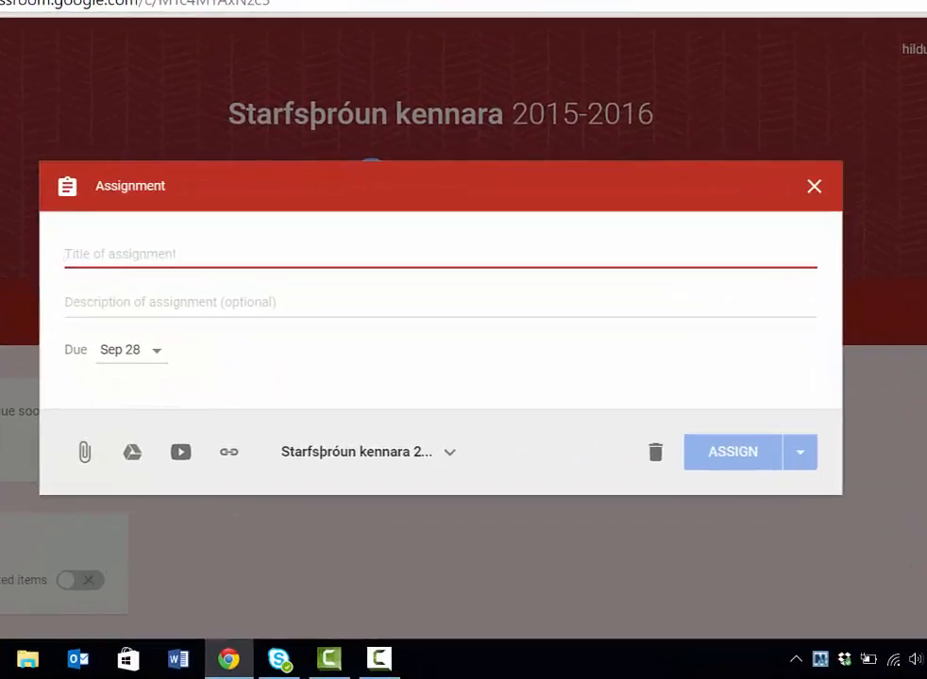
type("Grunnverkefni ")
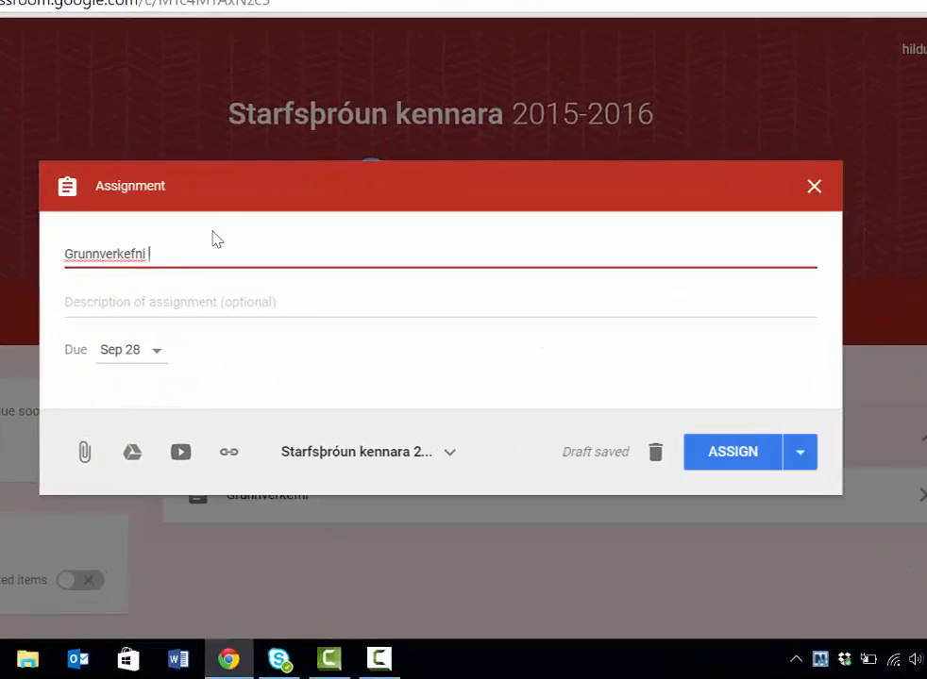
type("1")
Set the assignment's due date to Oct 1, 2015 without a time and save it.
left_click(157, 353)
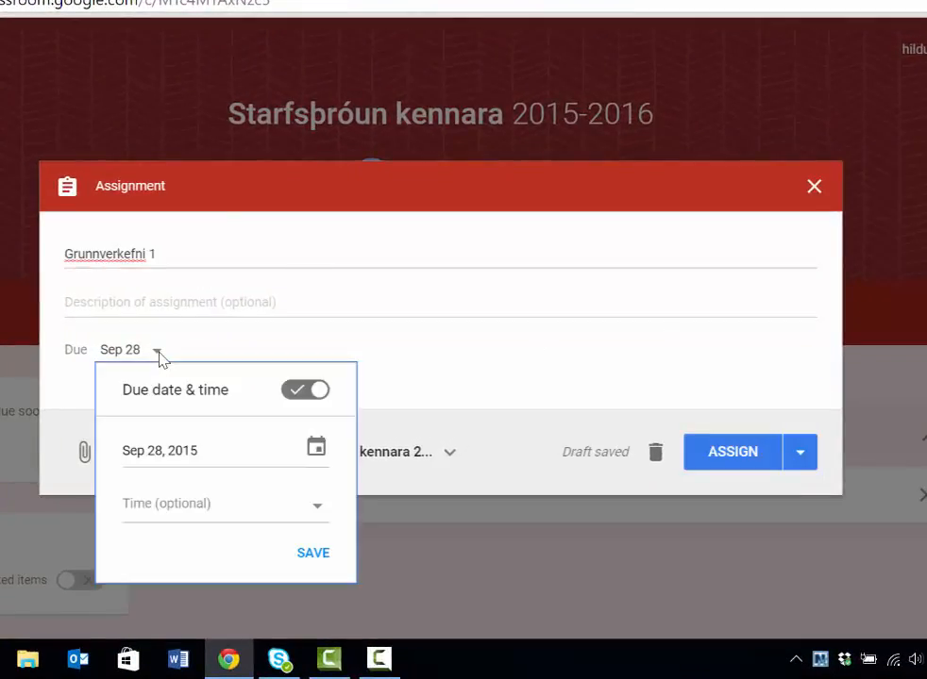
left_click(318, 447)
left_click(328, 436)
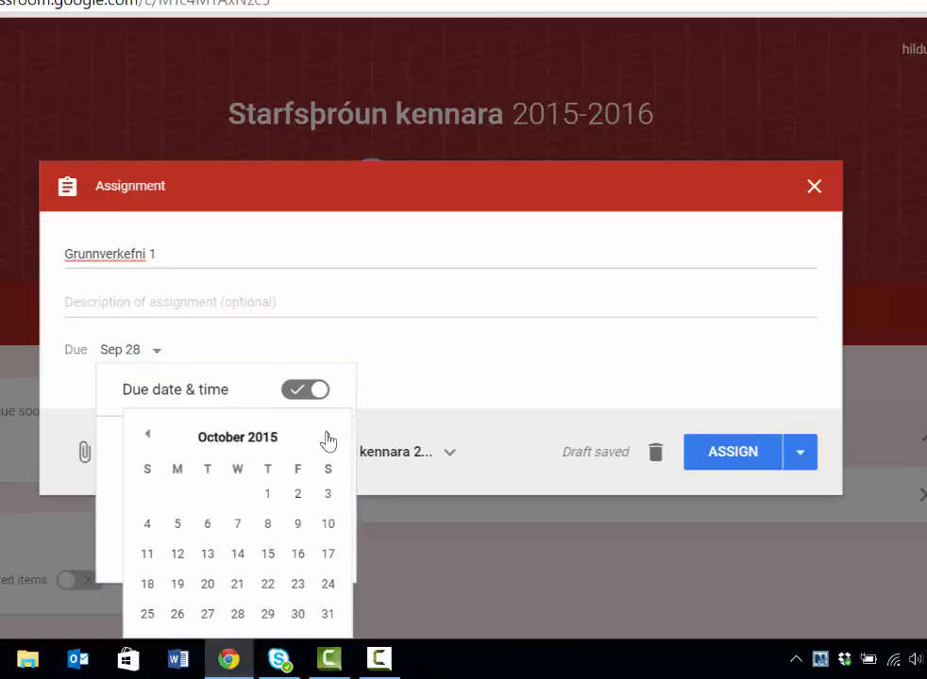
left_click(266, 497)
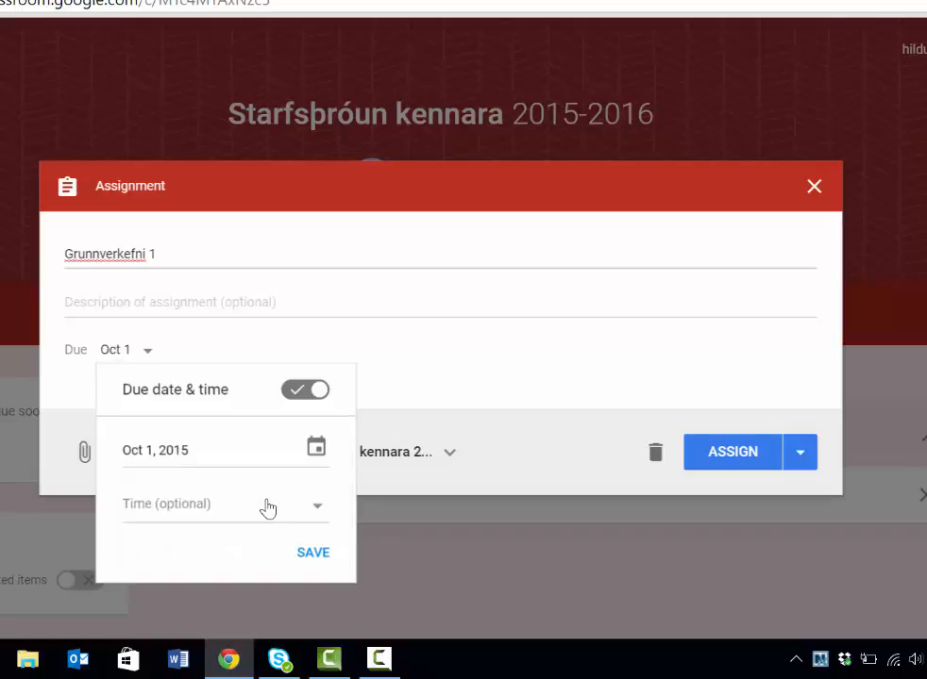
left_click(311, 554)
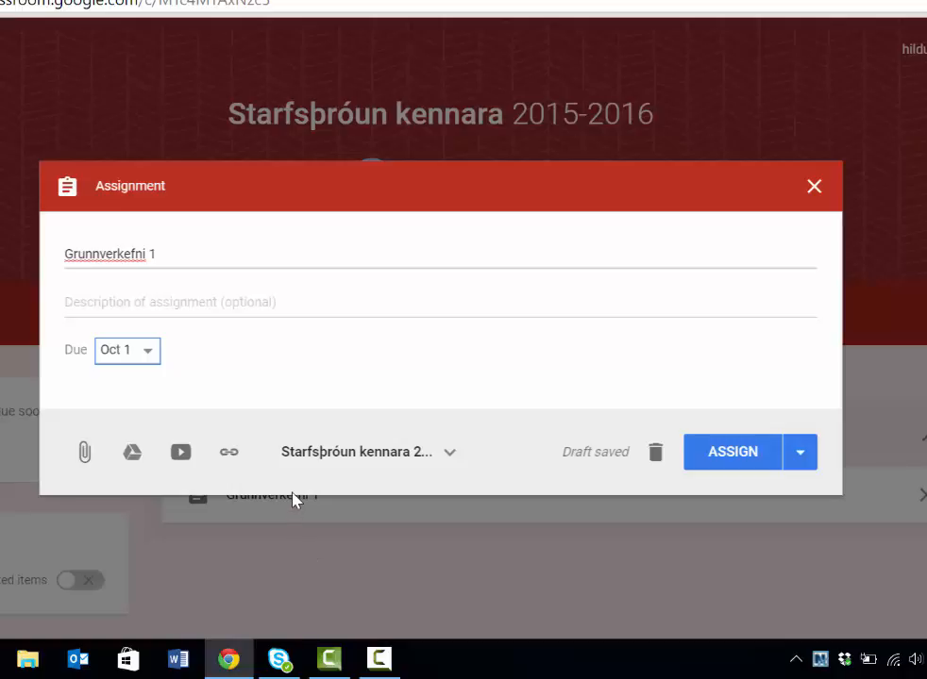
Attach the Grunnverkefni document from the Drive folder Classroom > Starfsþróun kennara 2015-2016, with a copy made for each student.
left_click(126, 456)
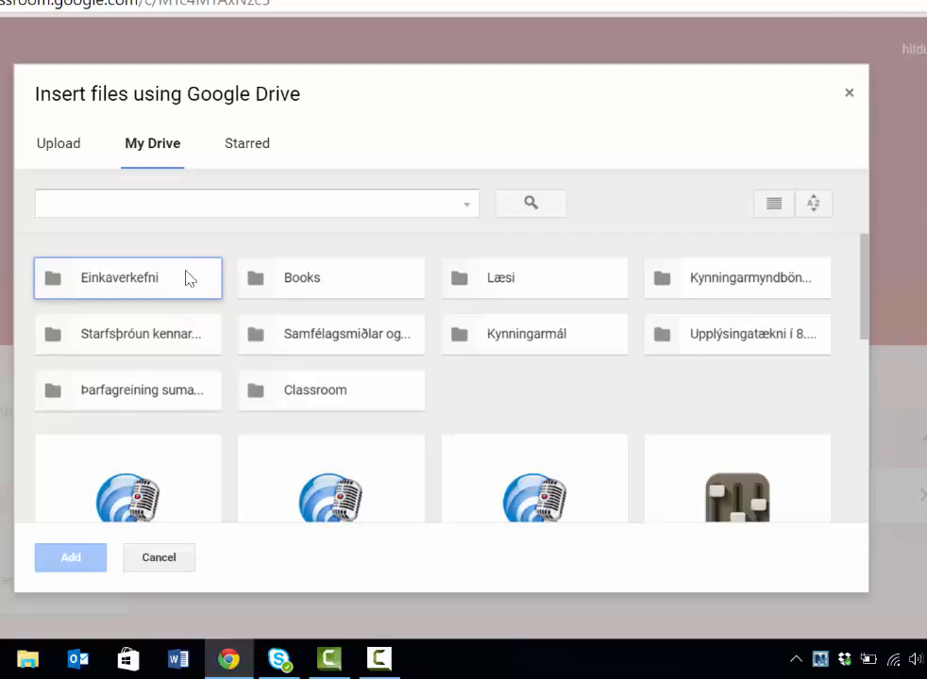
double_click(316, 397)
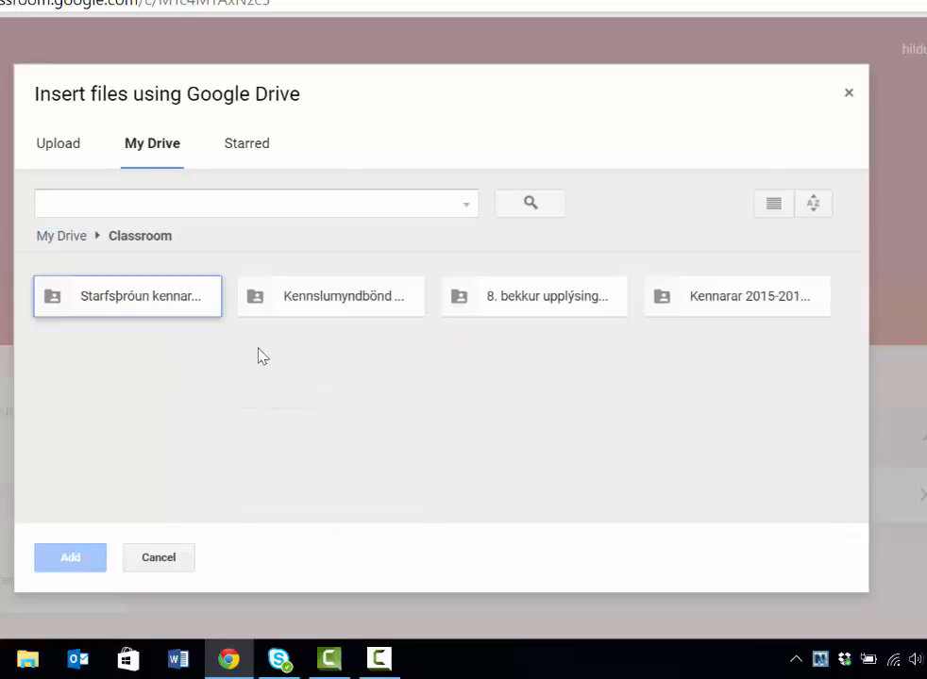
double_click(163, 303)
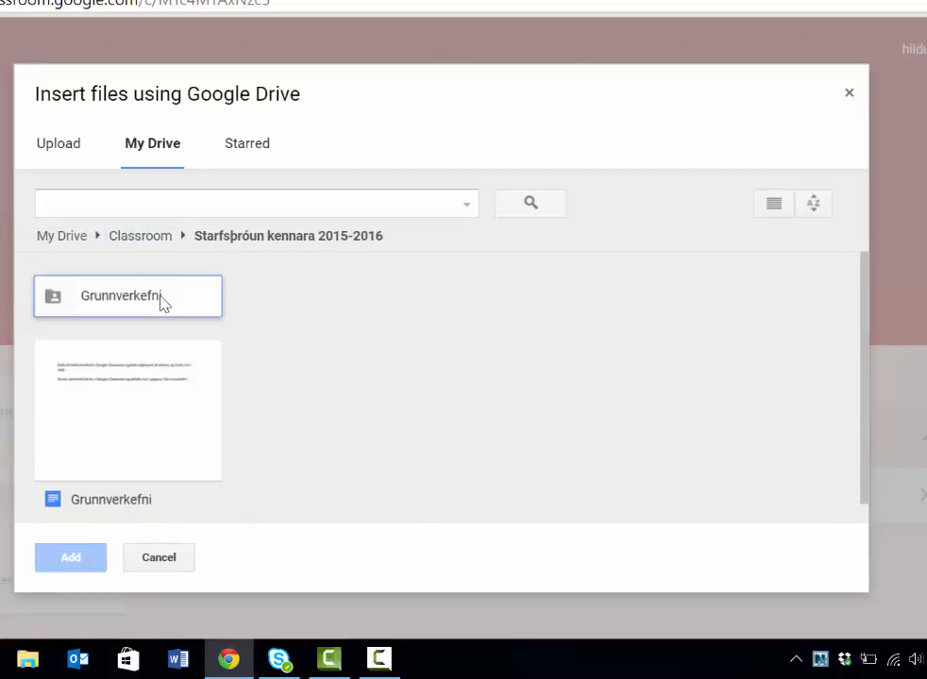
left_click(132, 389)
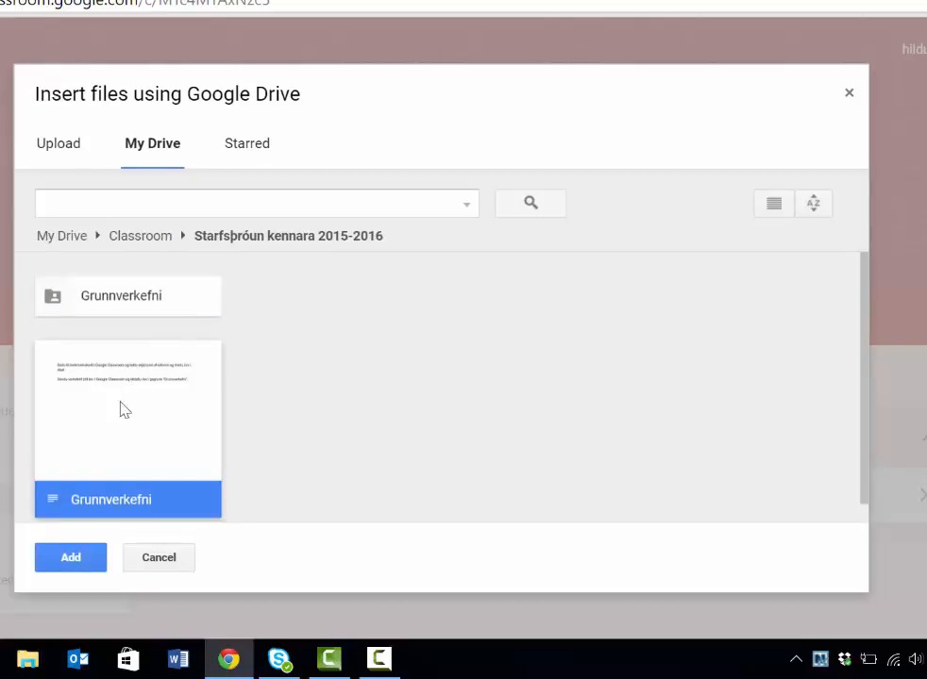
left_click(81, 558)
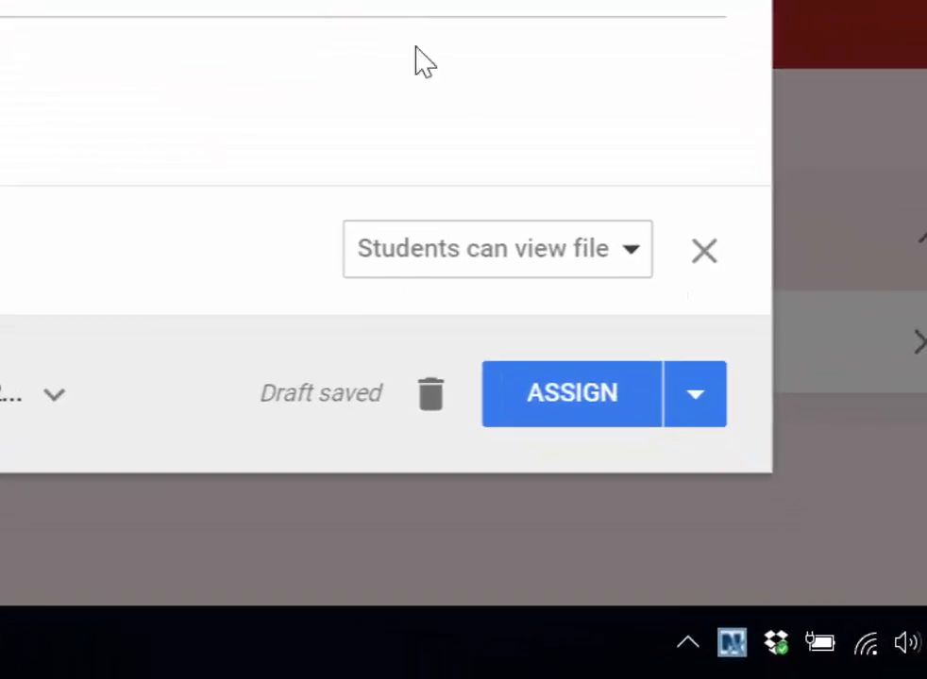
left_click(628, 252)
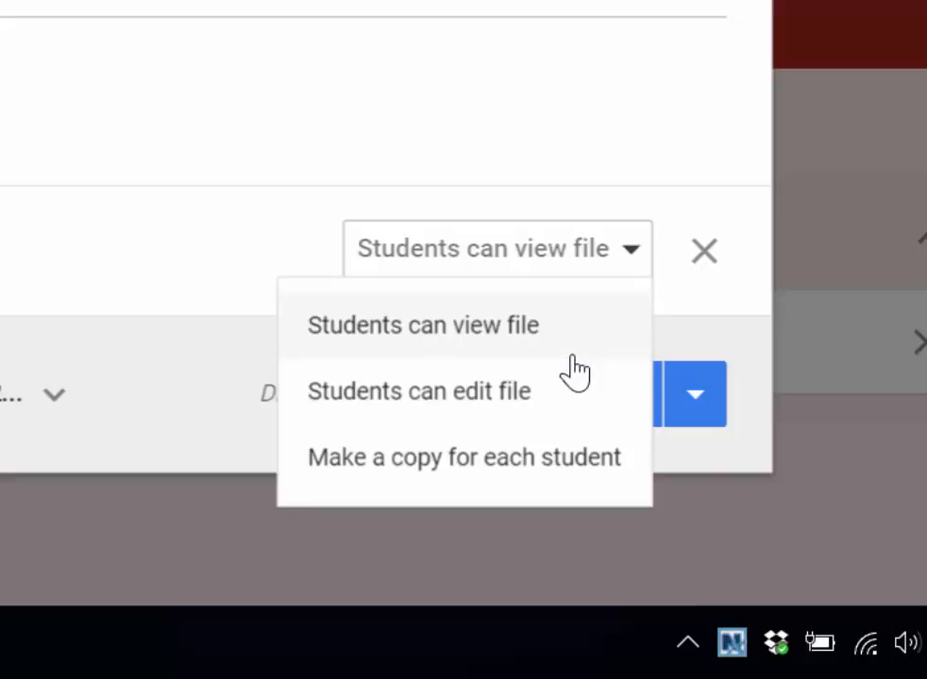
left_click(562, 461)
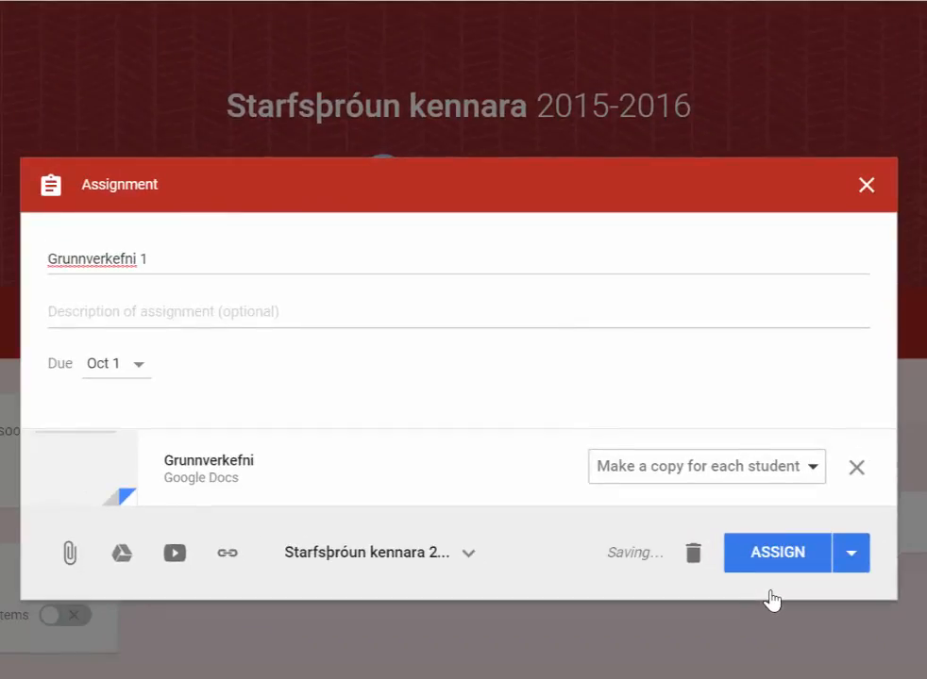
Look over the class choices and draft option, then assign Grunnverkefni 1 to the Starfsþróun kennara 2015-2016 class.
left_click(466, 554)
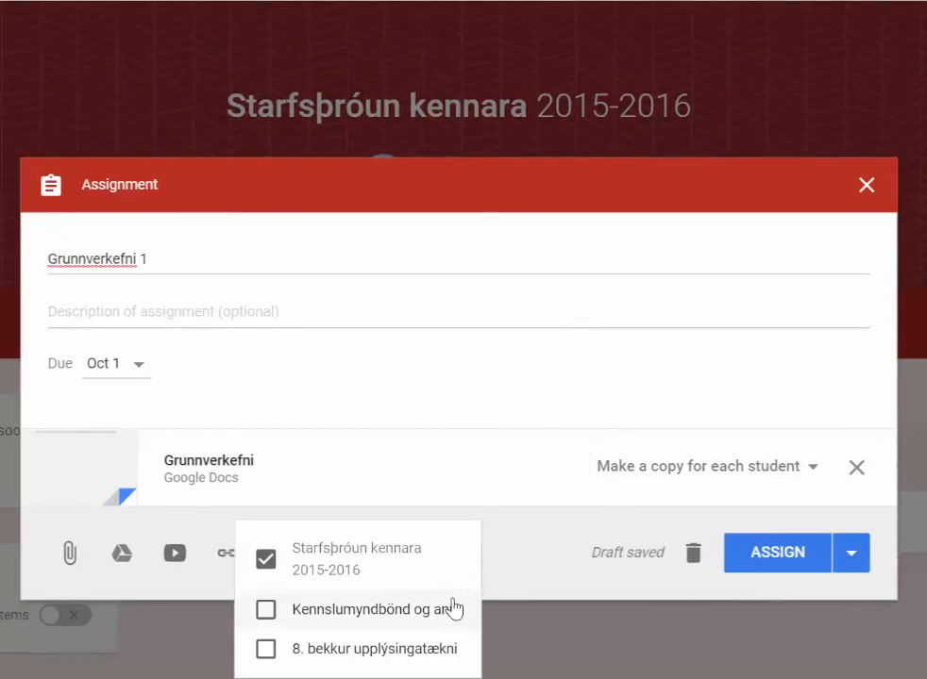
left_click(543, 555)
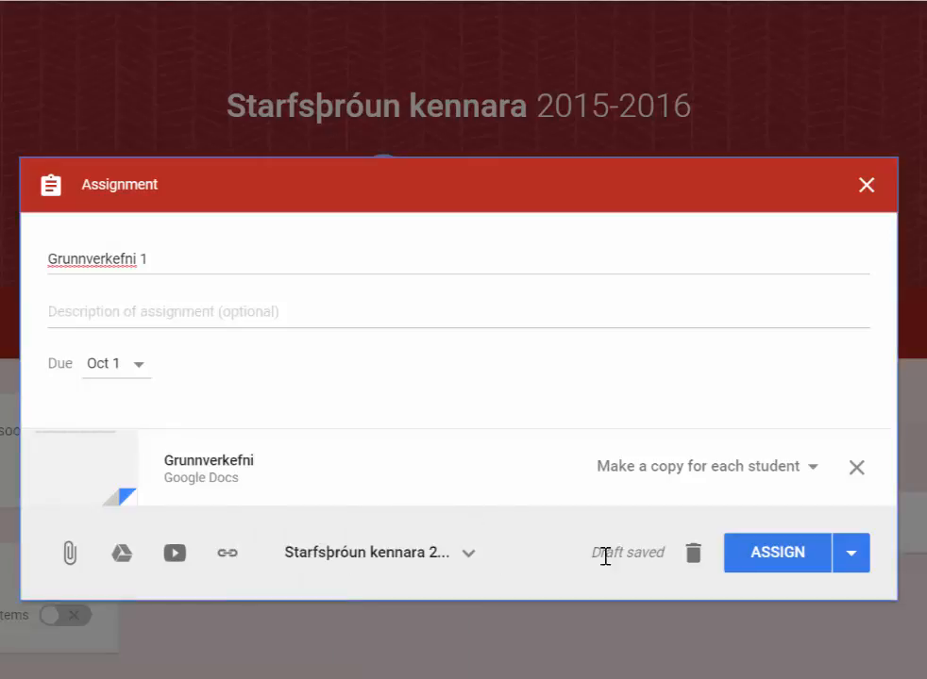
left_click(851, 559)
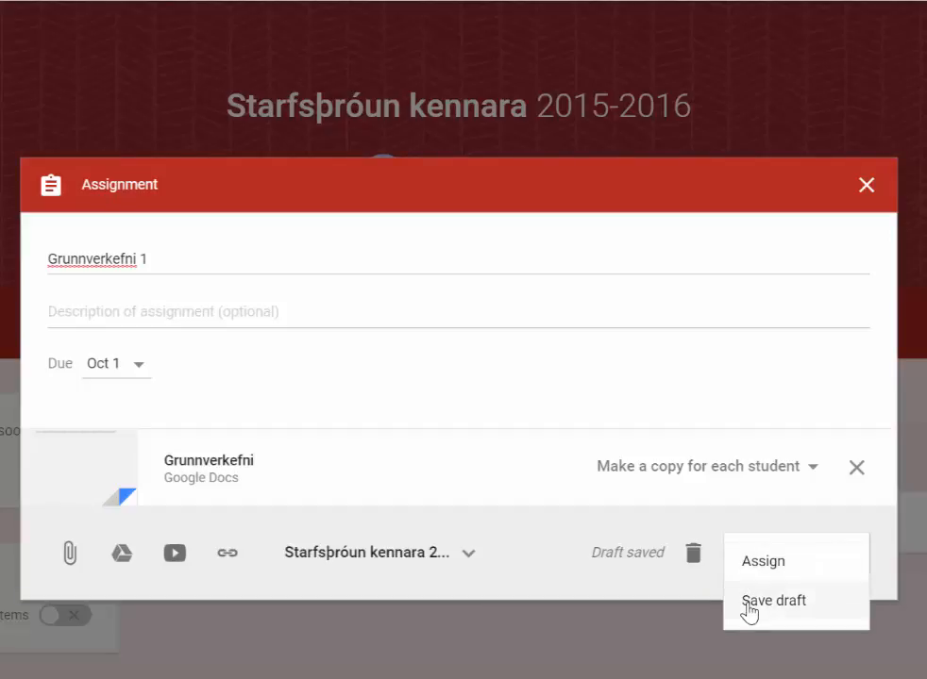
left_click(706, 596)
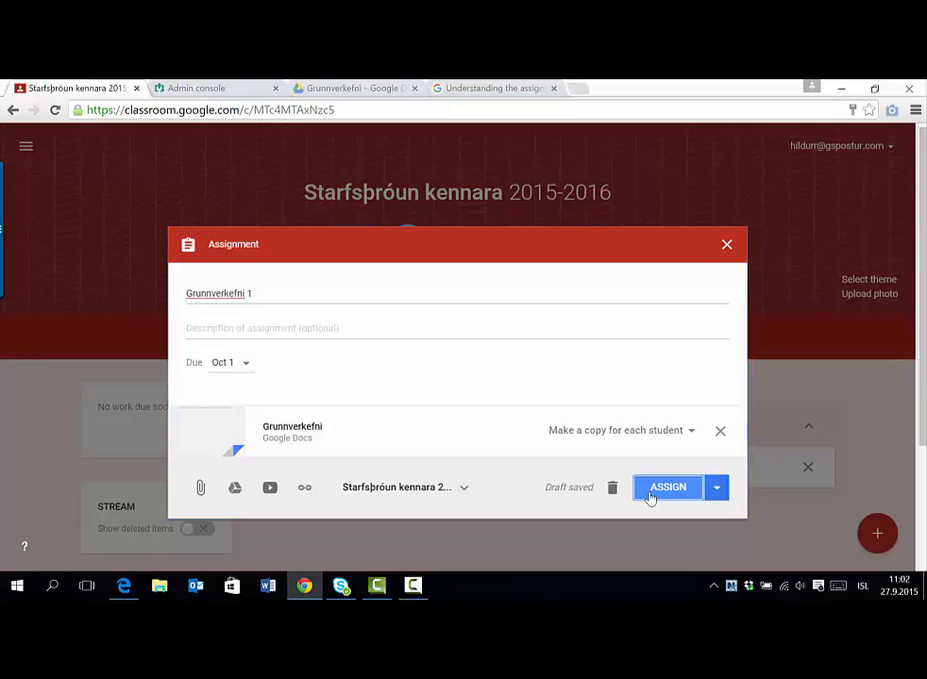
left_click(650, 498)
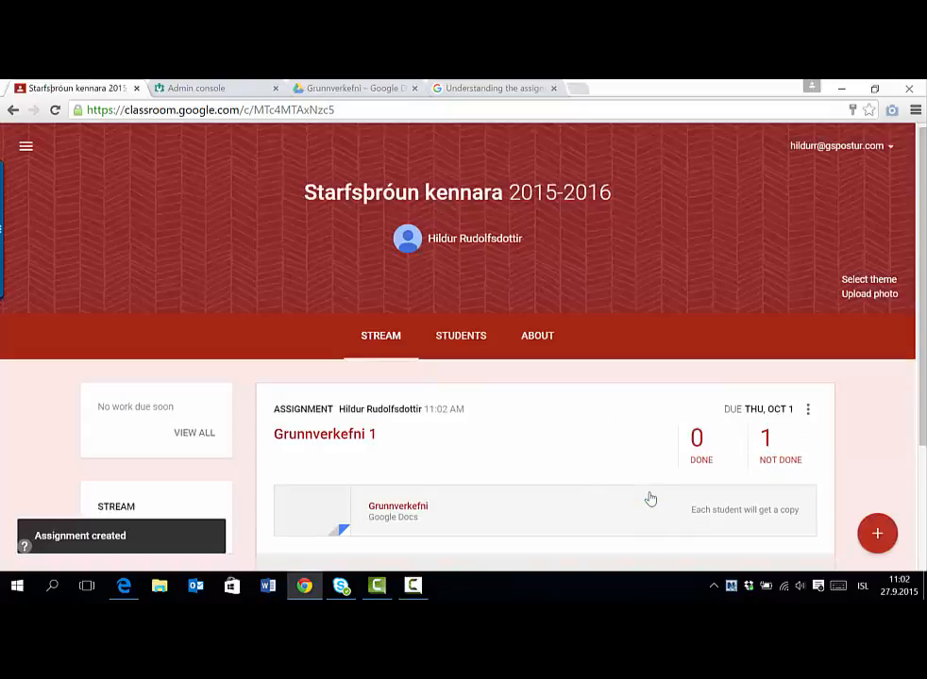
scroll(922, 330, "up", 1)
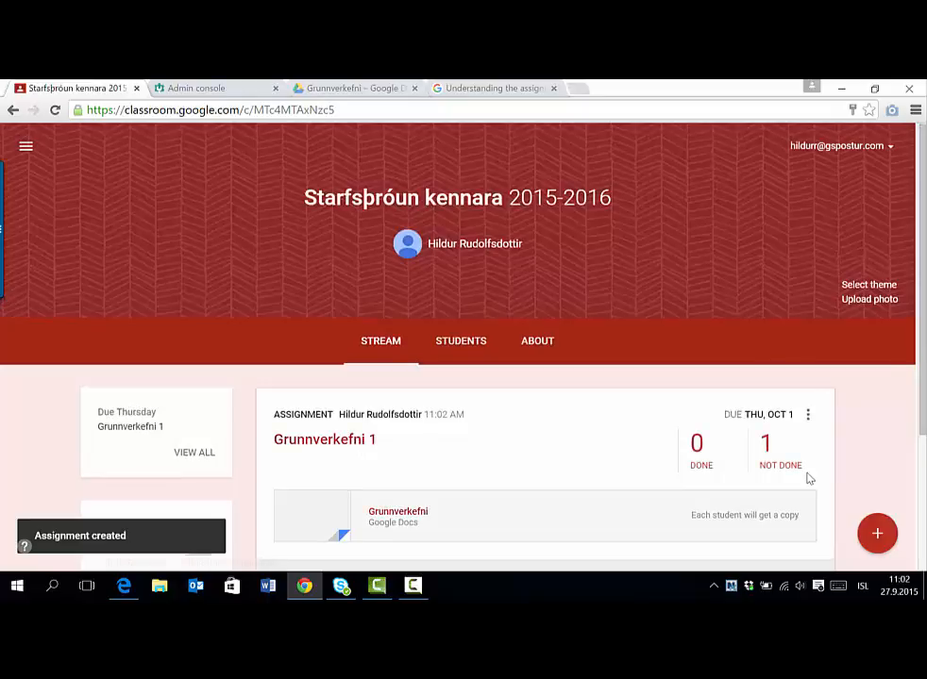
scroll(885, 393, "down", 2)
scroll(885, 394, "up", 1)
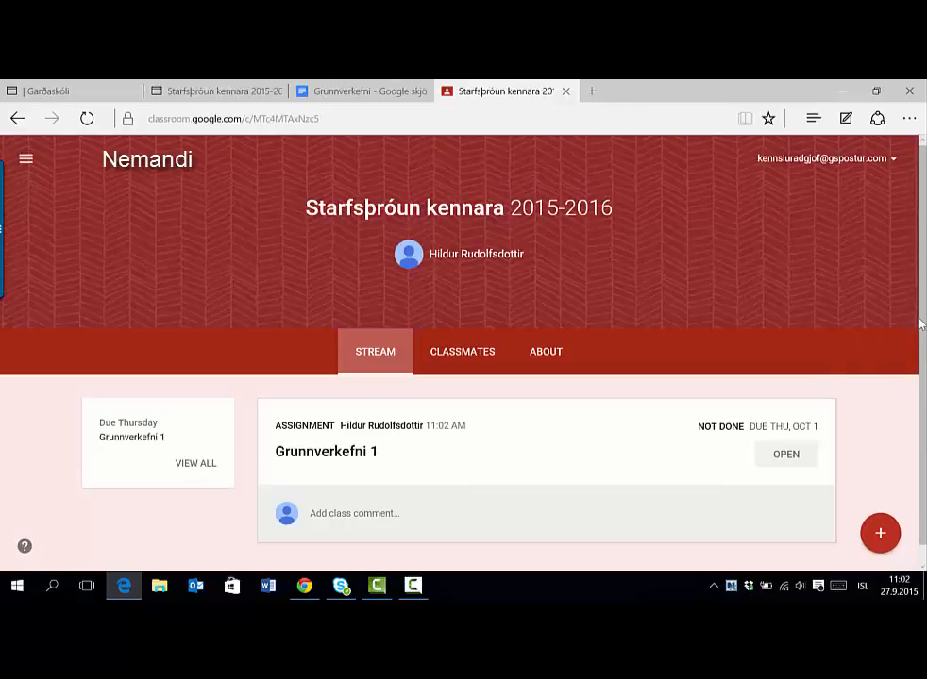
In the student's Edge window, open the Grunnverkefni 1 assignment and its attached copy of the document.
scroll(920, 325, "down", 1)
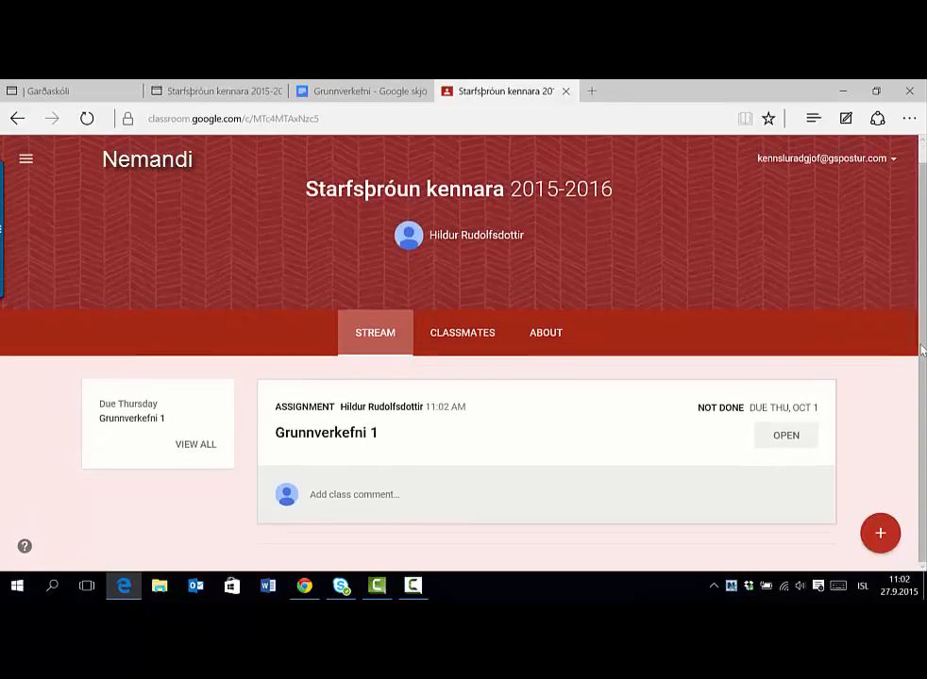
left_click(786, 436)
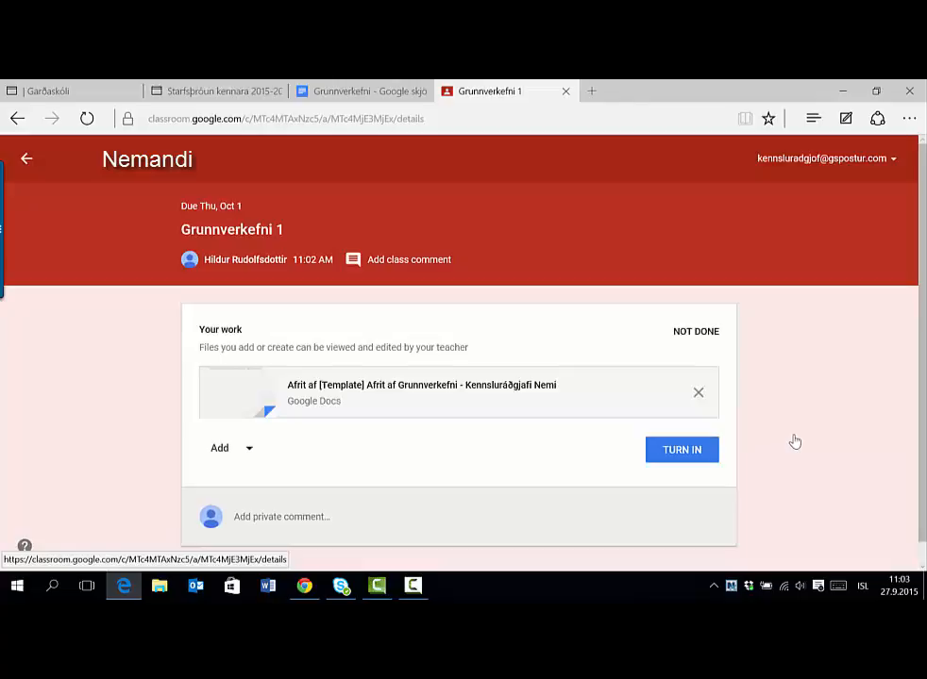
left_click(367, 394)
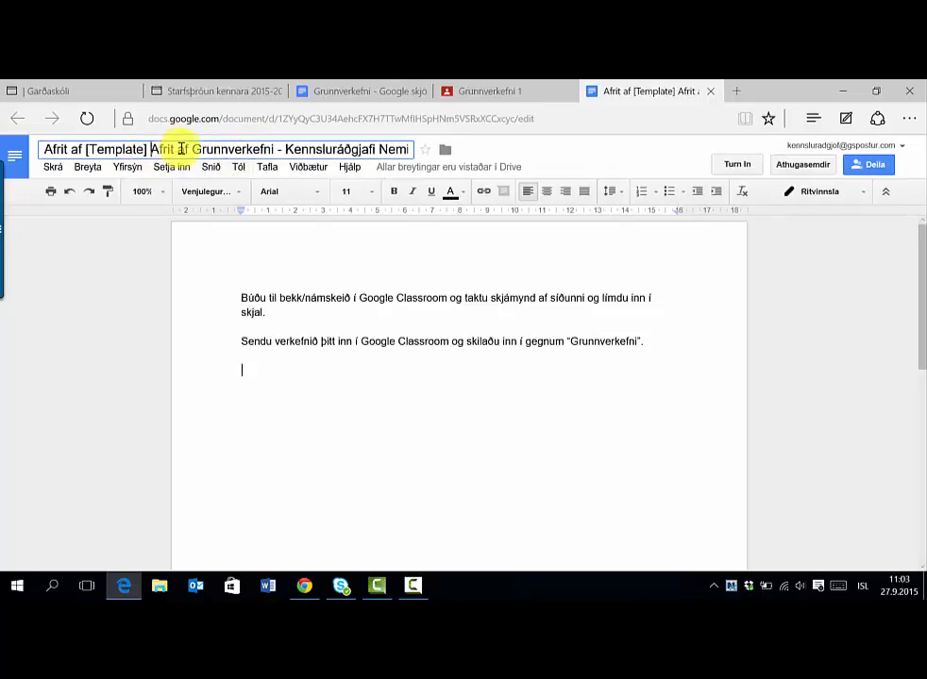
Remove the prefix "Afrit af [Template] Afrit af" from the document's title and add the line "Breytingar koma hér." below the instructions.
left_click_drag(188, 150, 43, 151)
key("BackSpace")
left_click(269, 385)
type("Breytingar koma hér.")
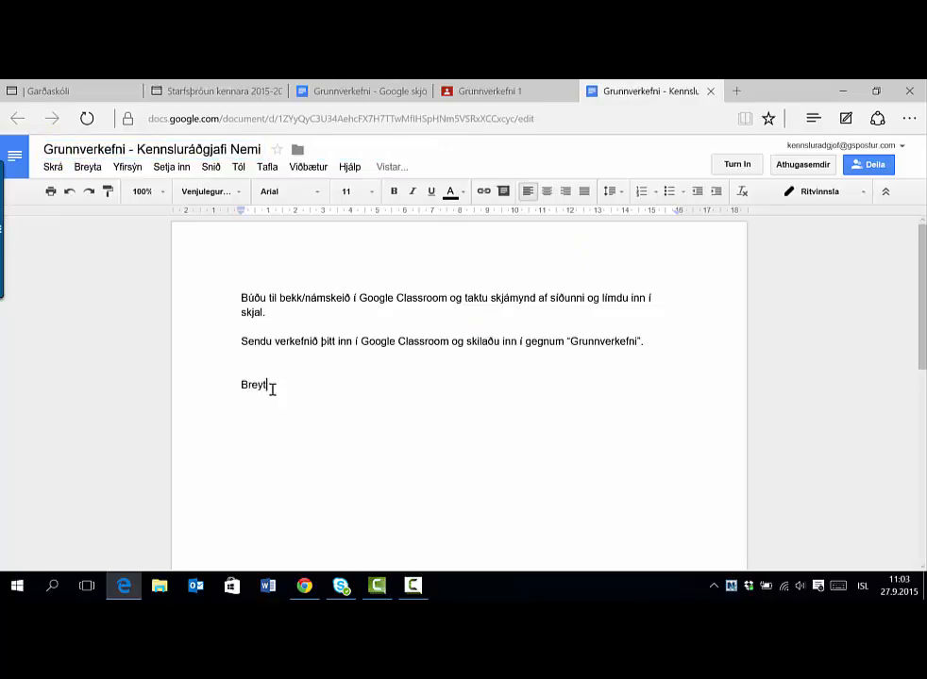
Turn in the student's work for Grunnverkefni 1 and return to the class stream.
left_click(461, 95)
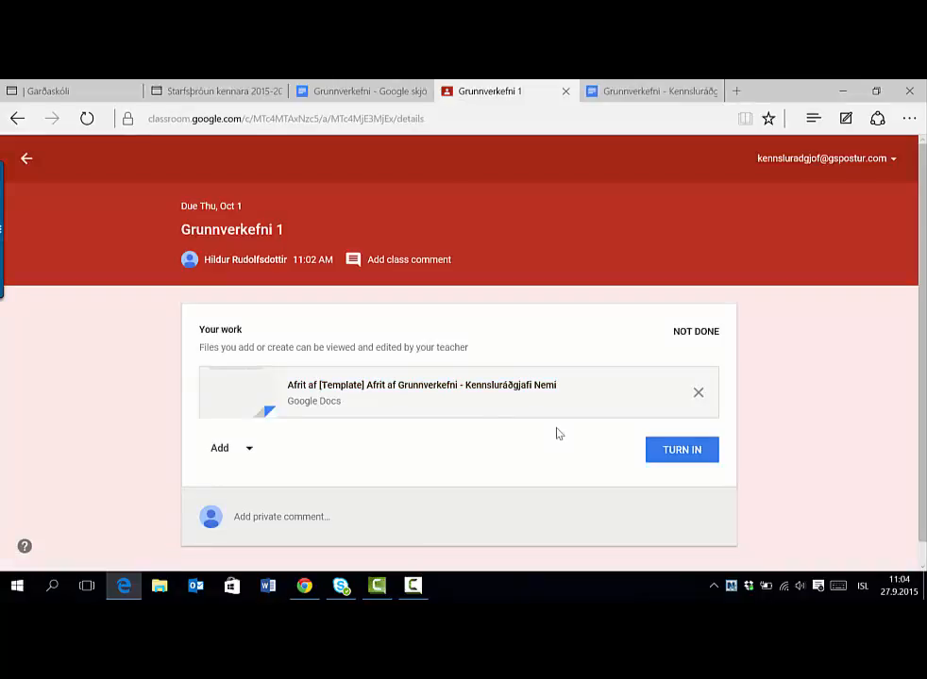
left_click(675, 451)
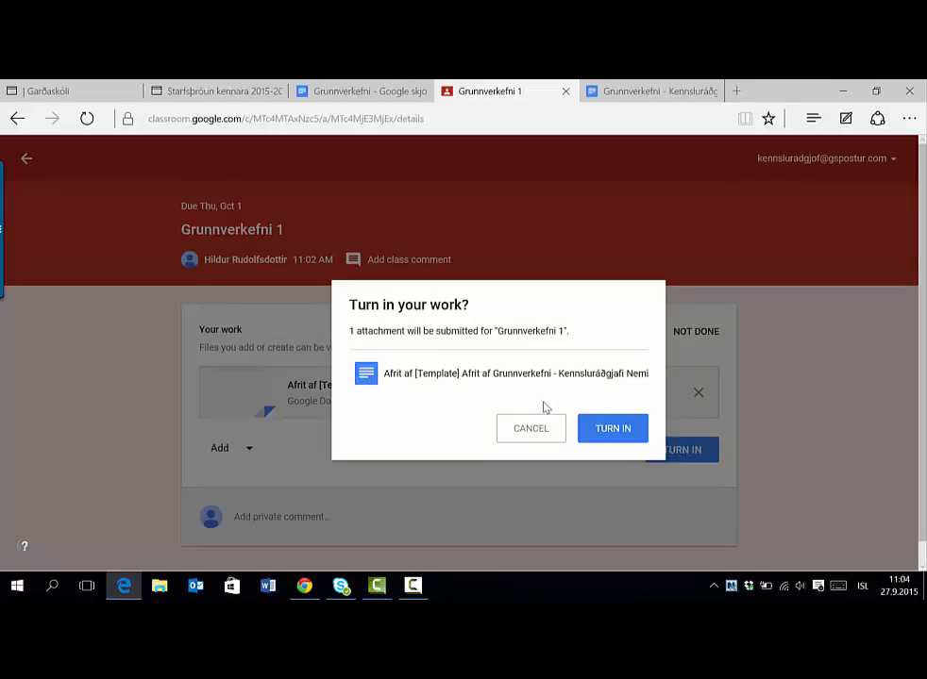
left_click(627, 431)
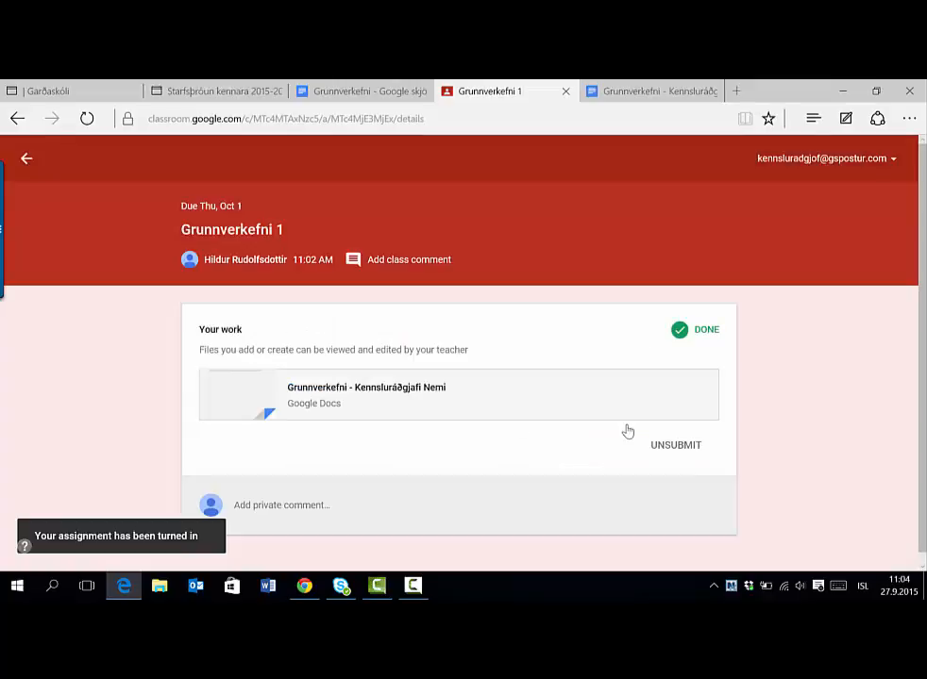
key("alt+Left")
left_click_drag(921, 230, 924, 266)
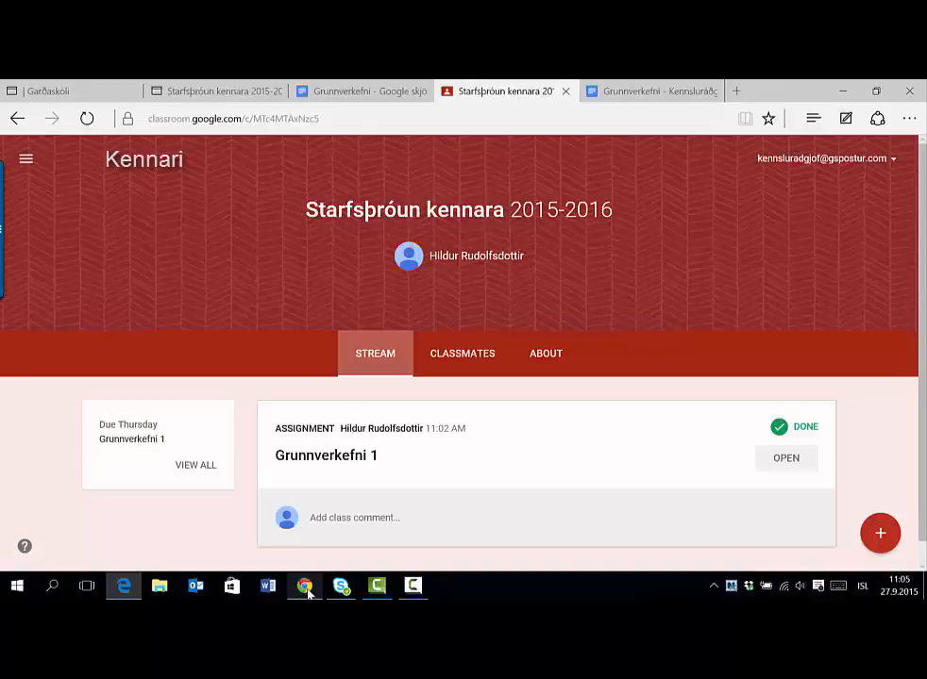
Switch to the teacher's Chrome window, open the done submissions for Grunnverkefni 1 and view the point scale options.
left_click(307, 592)
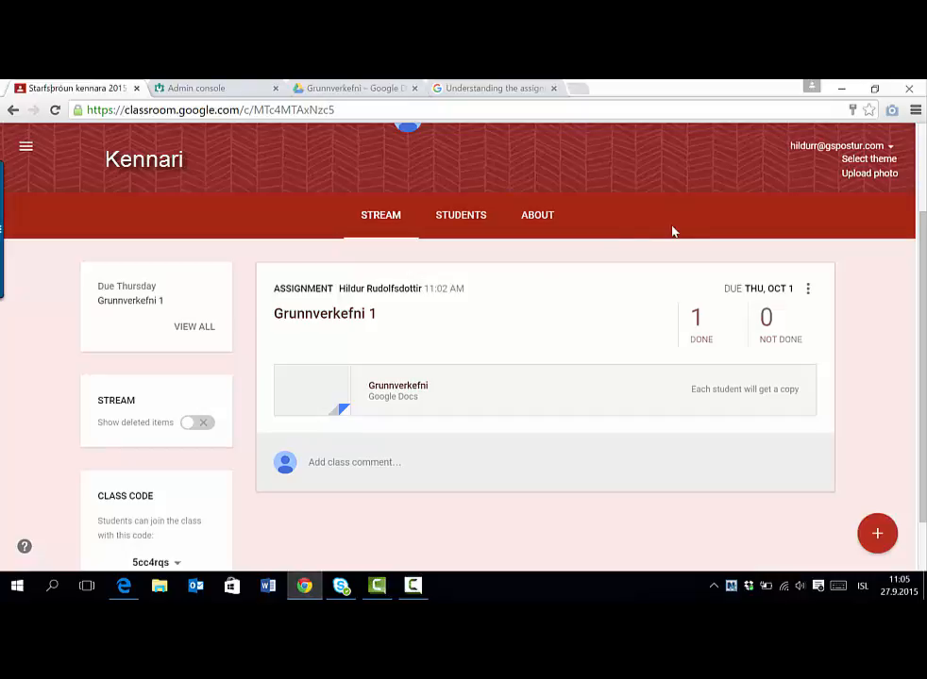
left_click(702, 330)
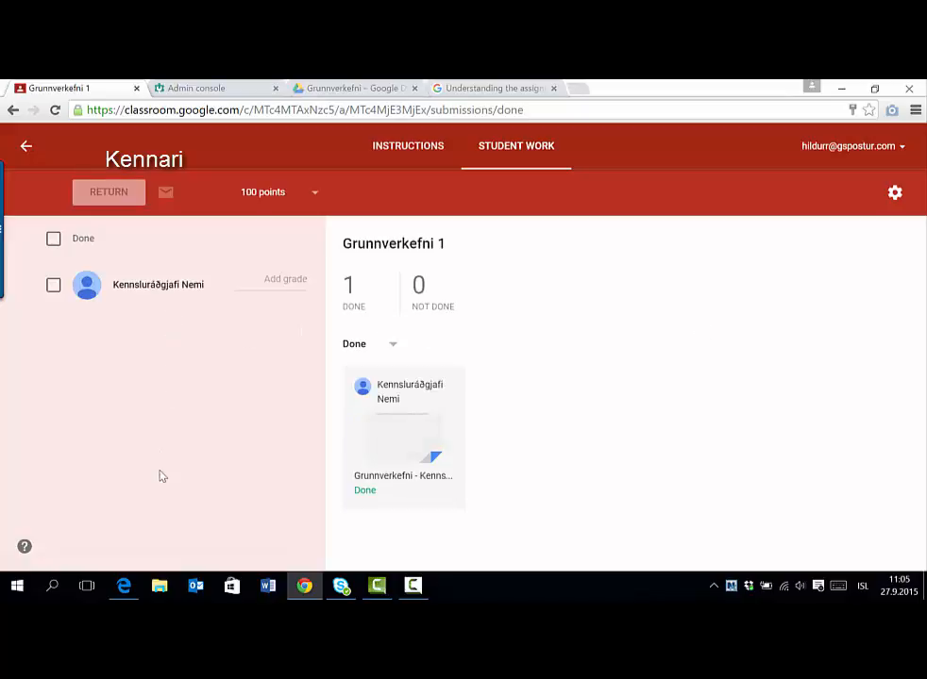
left_click(314, 194)
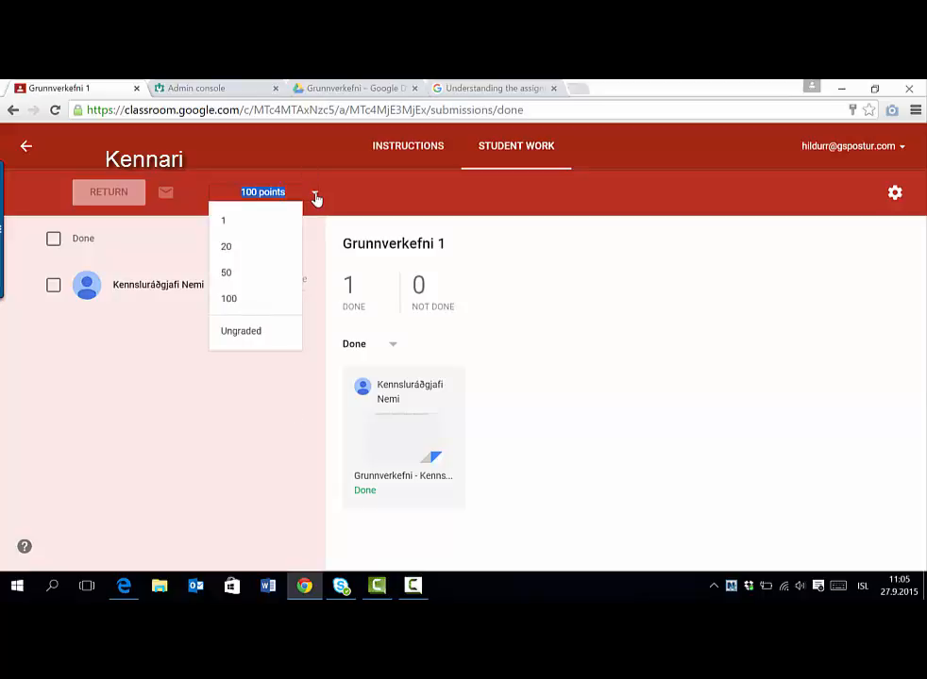
left_click(390, 348)
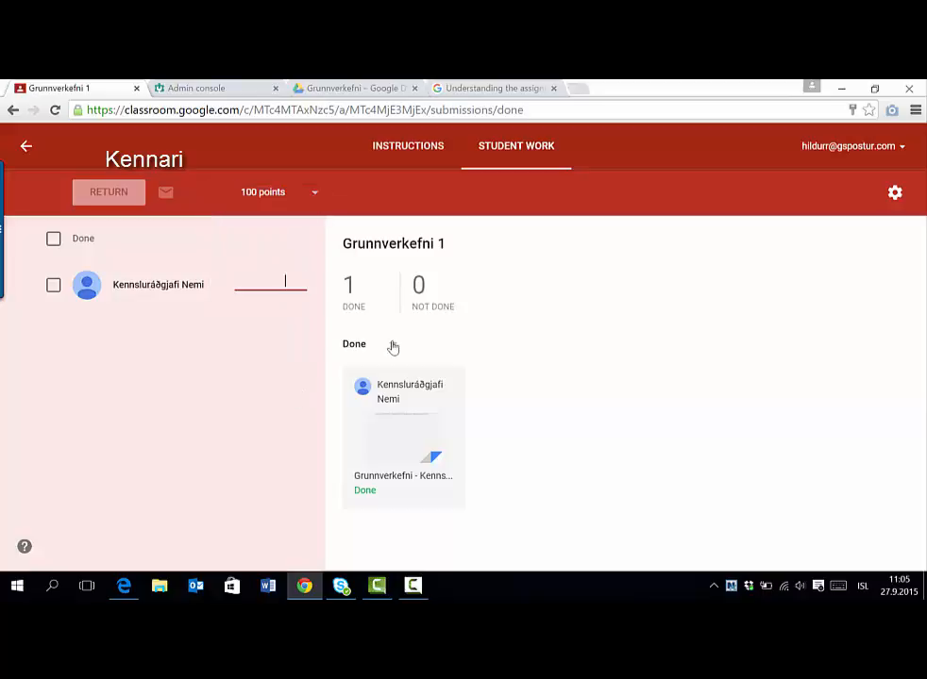
Filter the student work by Done and open the student's submitted document.
left_click(390, 347)
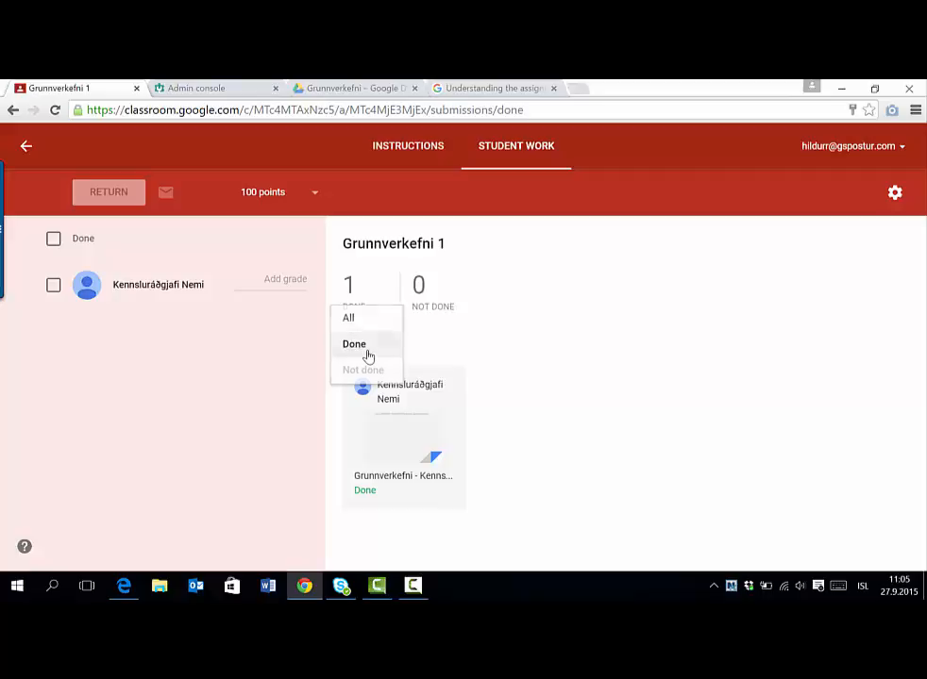
left_click(370, 351)
left_click(400, 430)
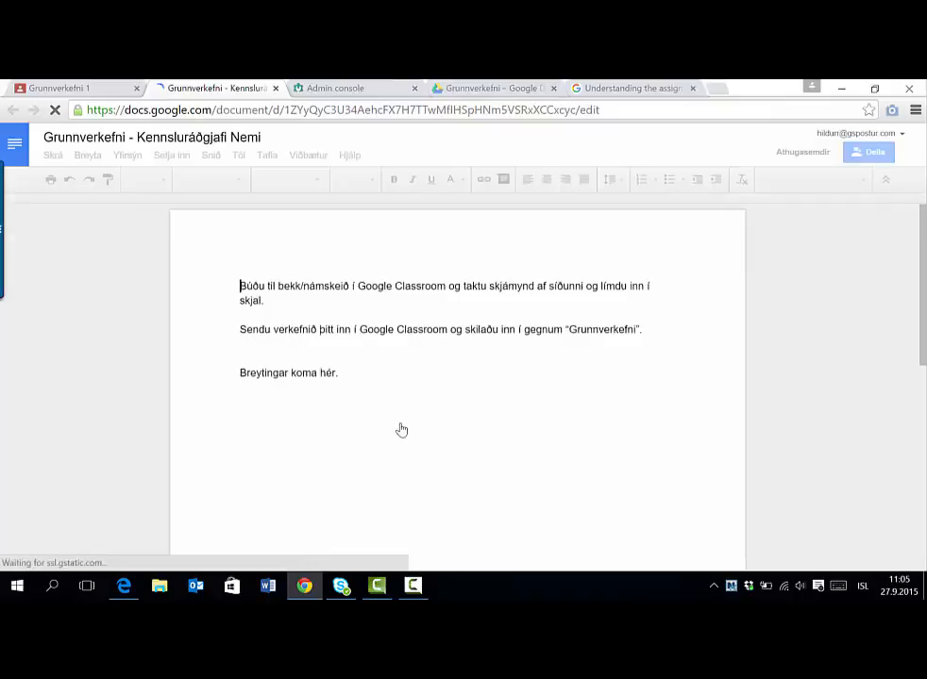
Add the comment "Hér kemur athugasemd" to the text "Breytingar koma hér" in the student's document.
left_click(237, 370)
left_click_drag(237, 371, 337, 371)
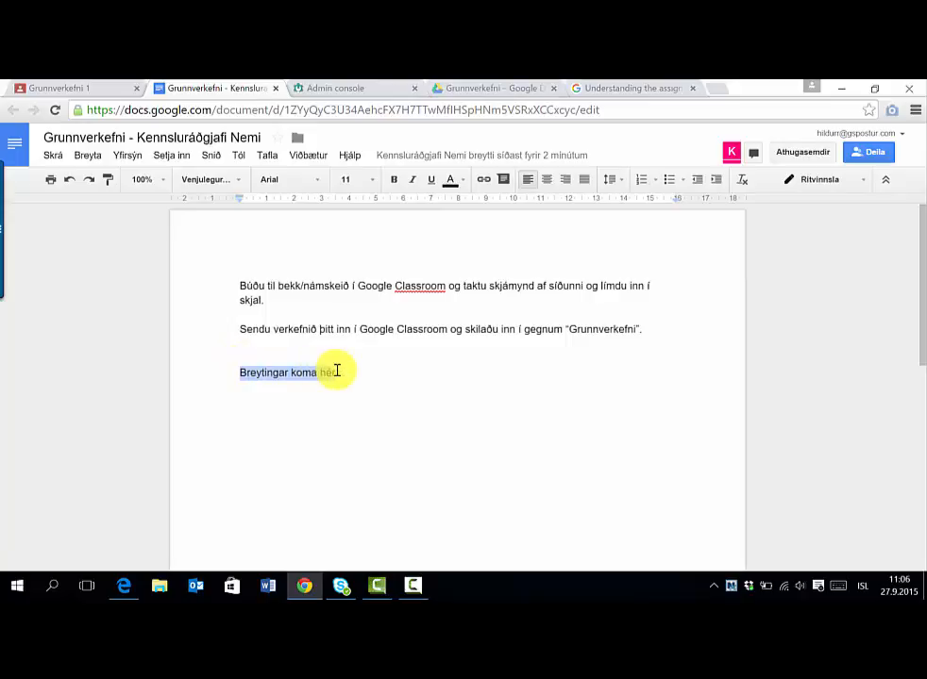
left_click(171, 156)
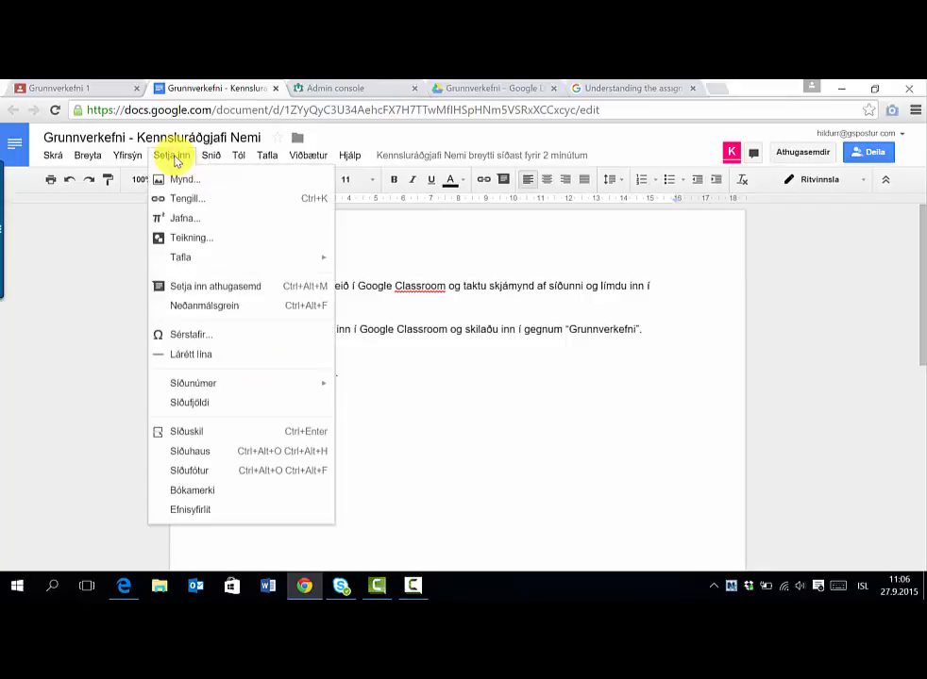
left_click(214, 288)
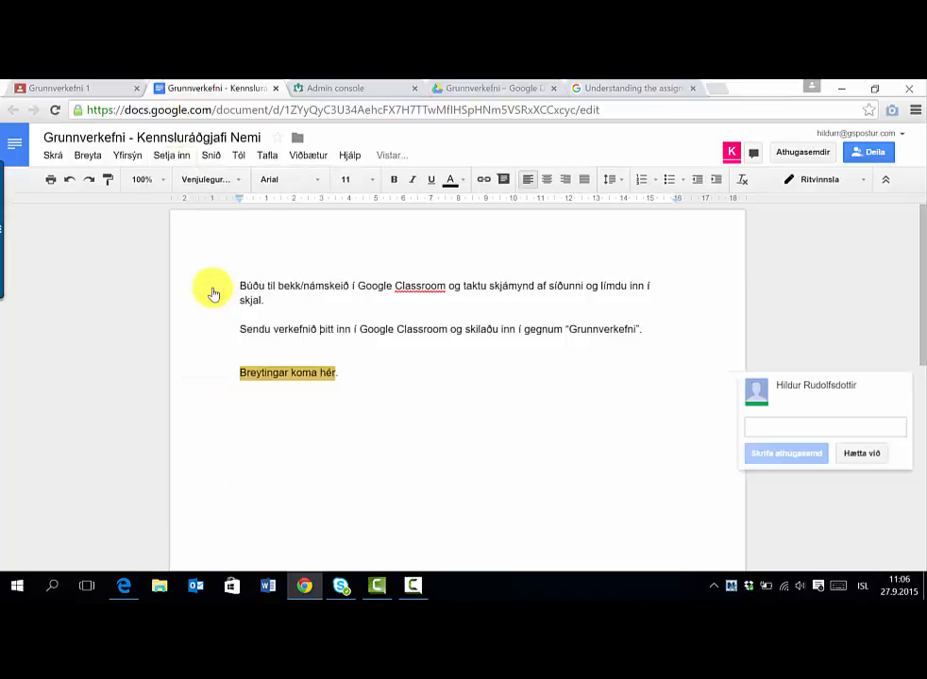
type("Hér kemur athugasemd")
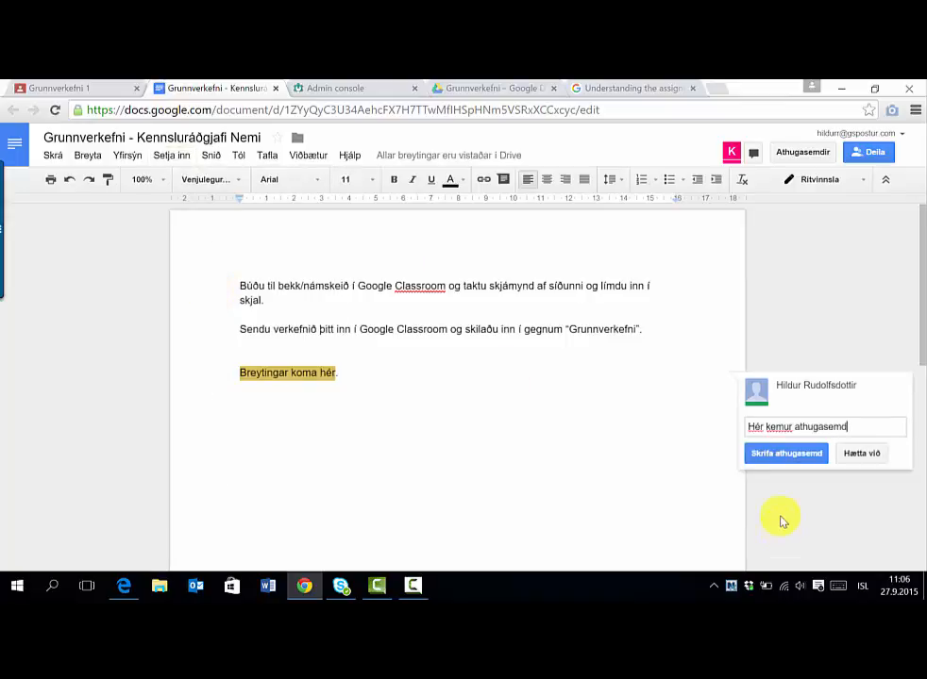
left_click(784, 454)
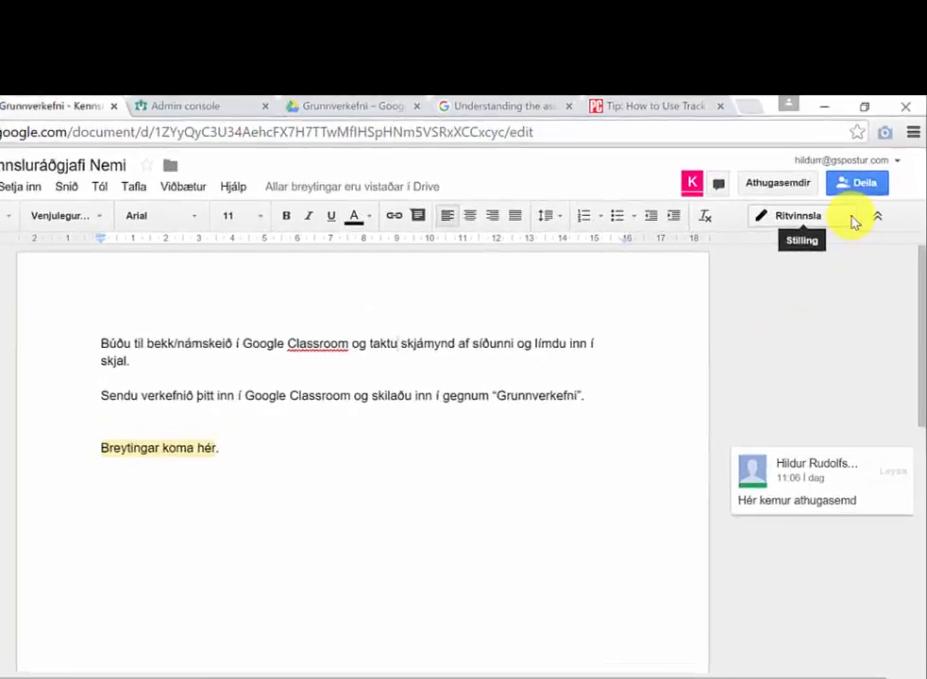
Switch the document to suggesting mode (Tillögur) and suggest the lines "Hér kemur breyting" and "Hér kemur önnur tillaga." below "Breytingar koma hér.".
left_click(864, 183)
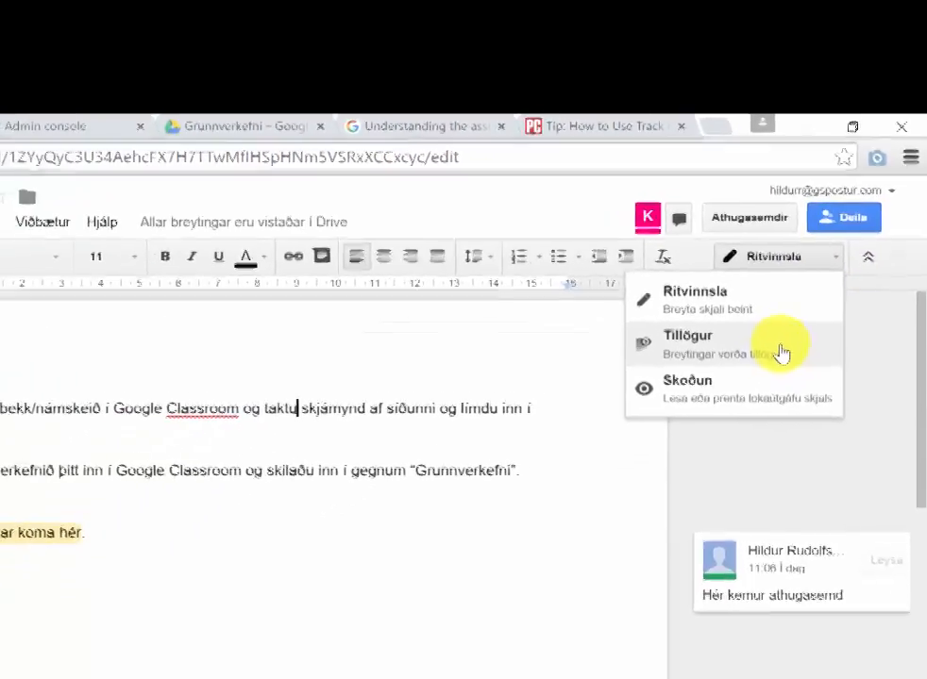
left_click(747, 433)
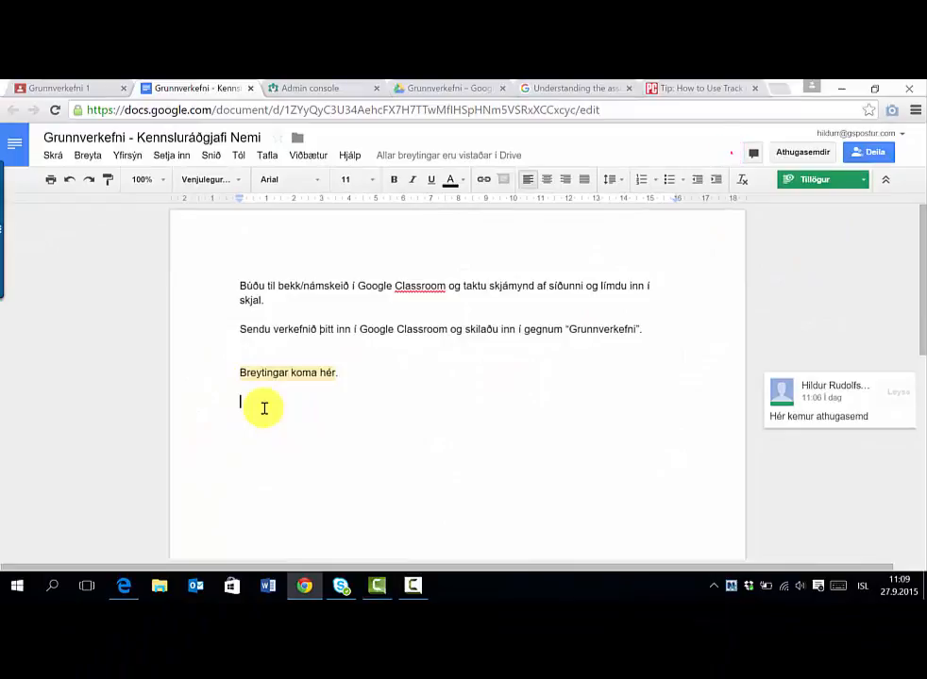
type("Hér kemur breyting")
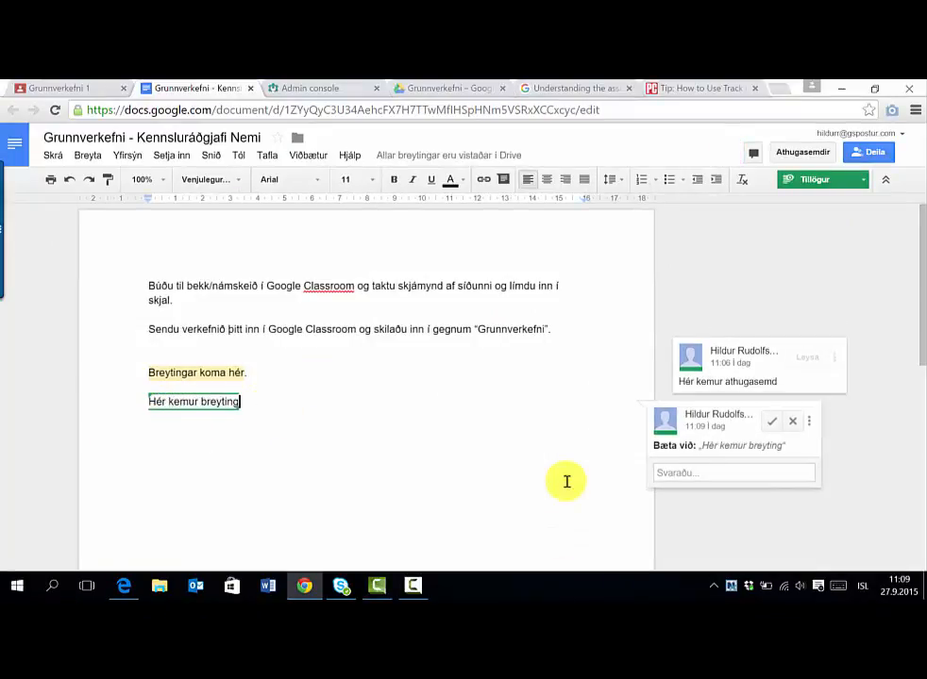
key("Return")
type("Hér k")
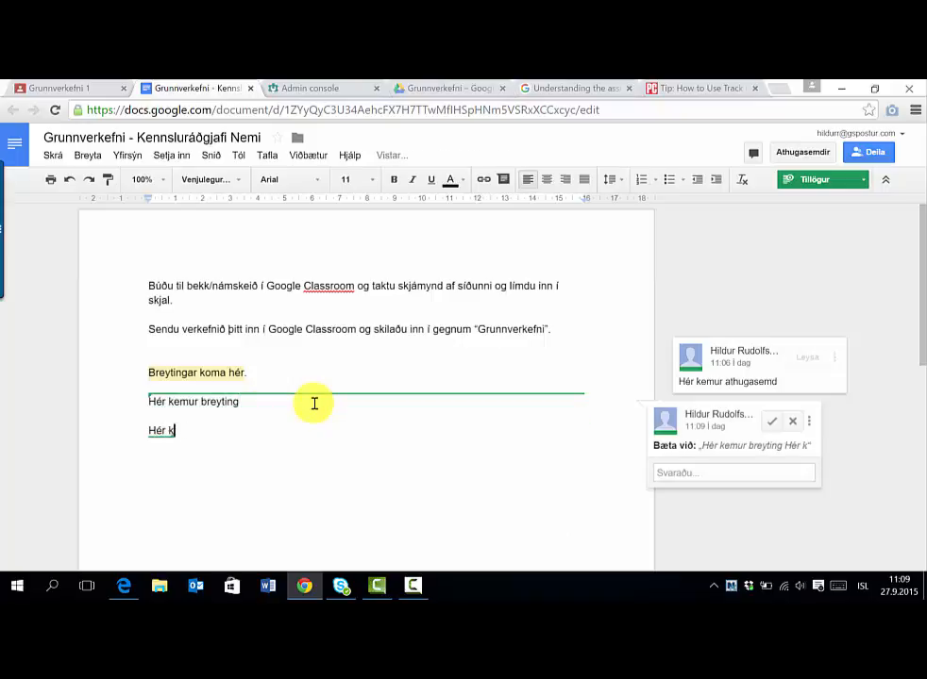
type("emur önnur tillaga.")
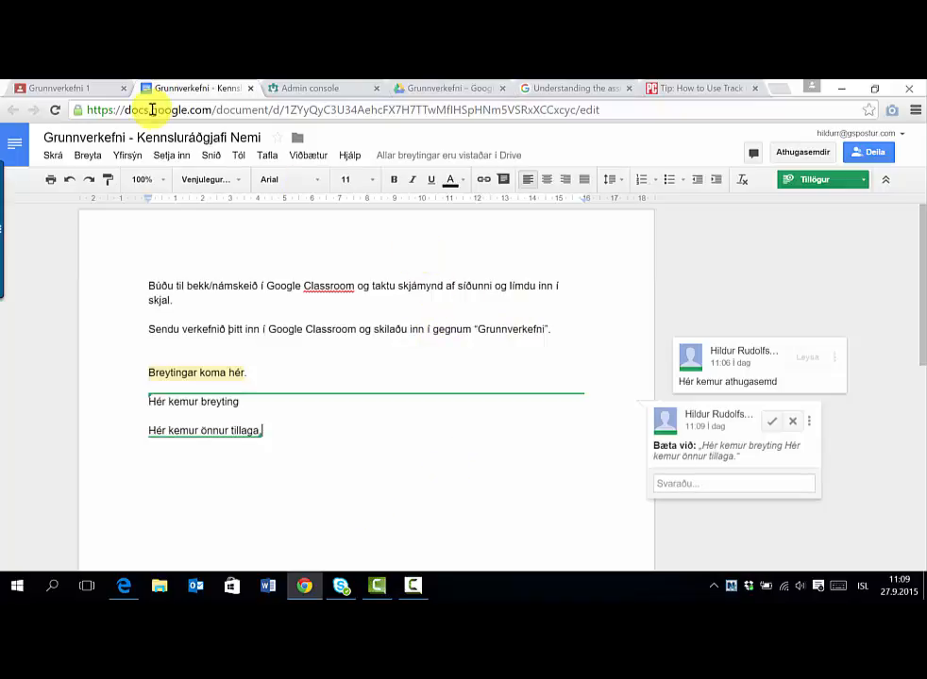
Go back to the Grunnverkefni 1 submissions, grade the student's work 100 points and return it to the student.
left_click(95, 89)
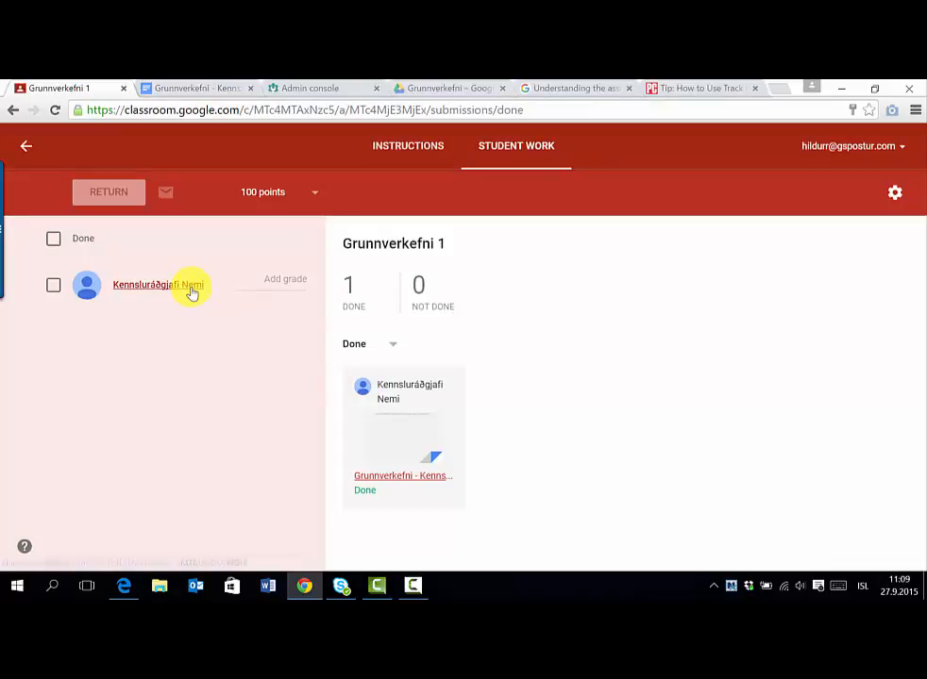
left_click(54, 286)
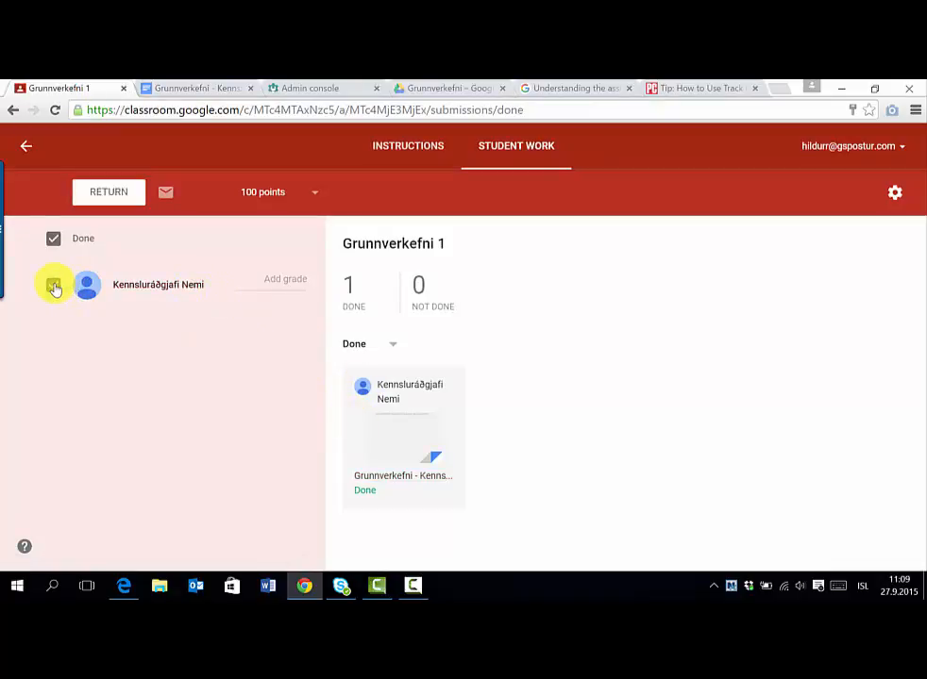
left_click(283, 276)
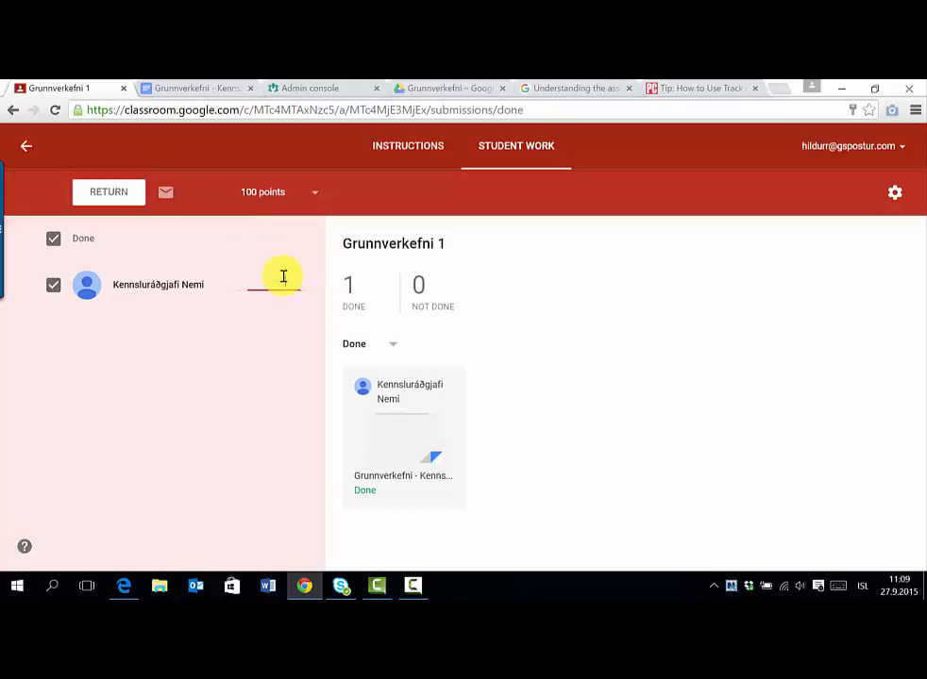
type("100")
left_click(111, 195)
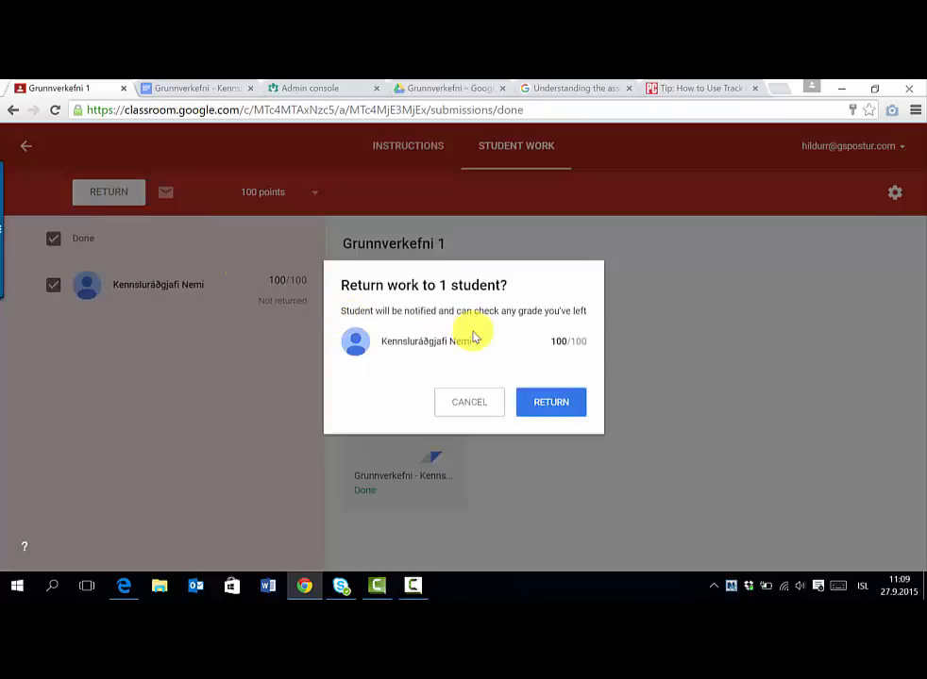
left_click(554, 404)
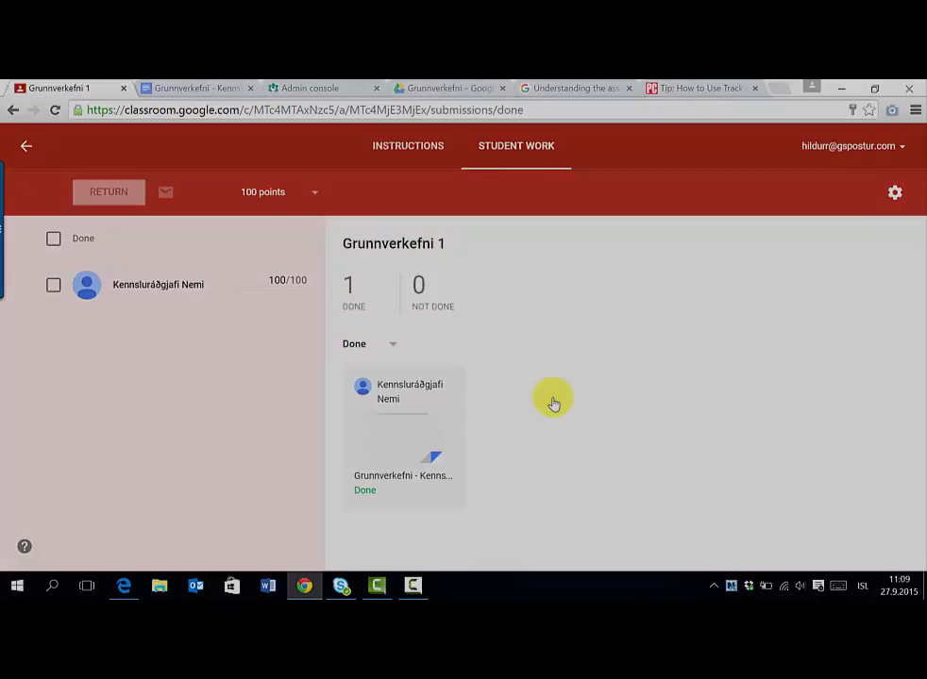
Switch to the student's Edge window, open the returned Grunnverkefni 1 and its attached document, and dismiss the notice about recent changes.
left_click(124, 586)
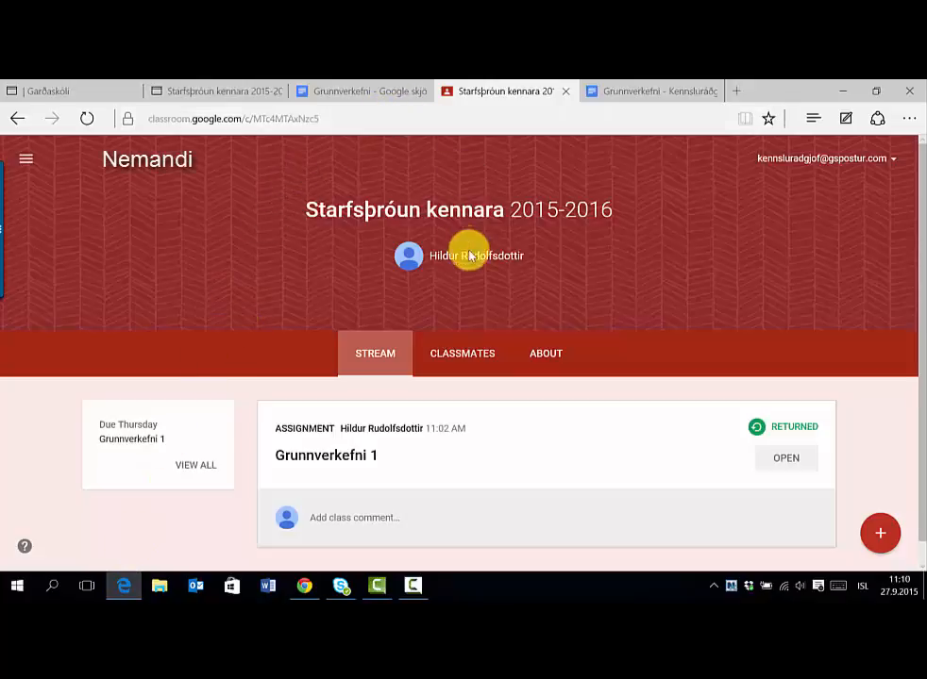
left_click(786, 458)
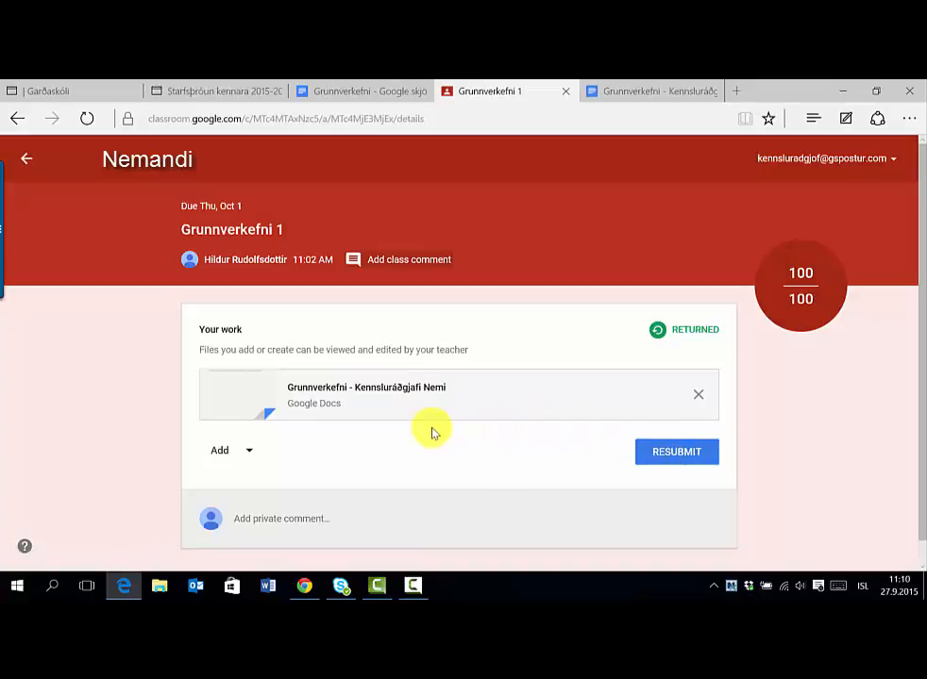
left_click(376, 395)
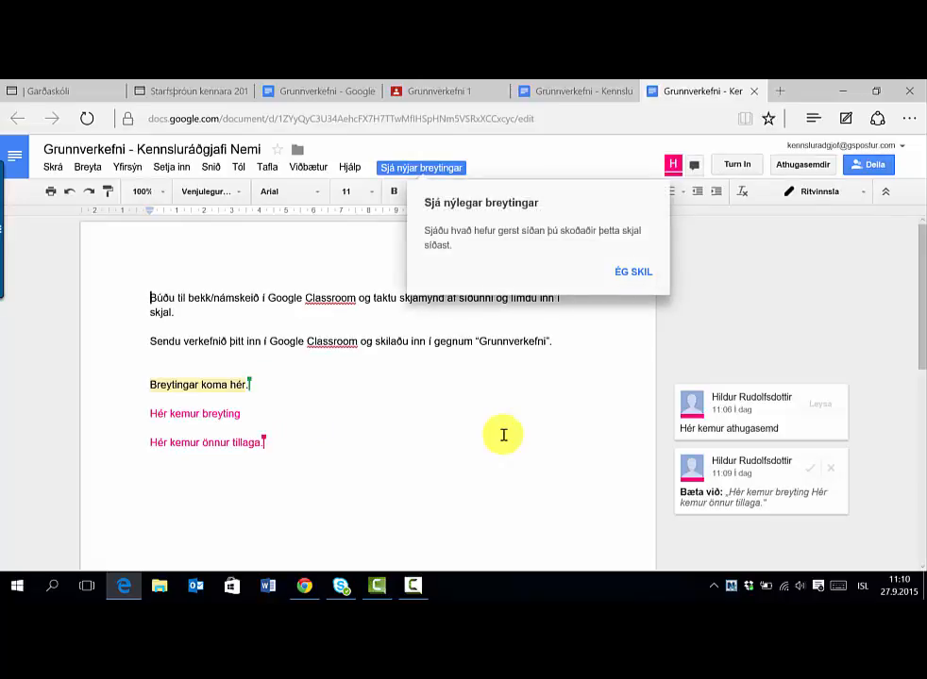
left_click(595, 270)
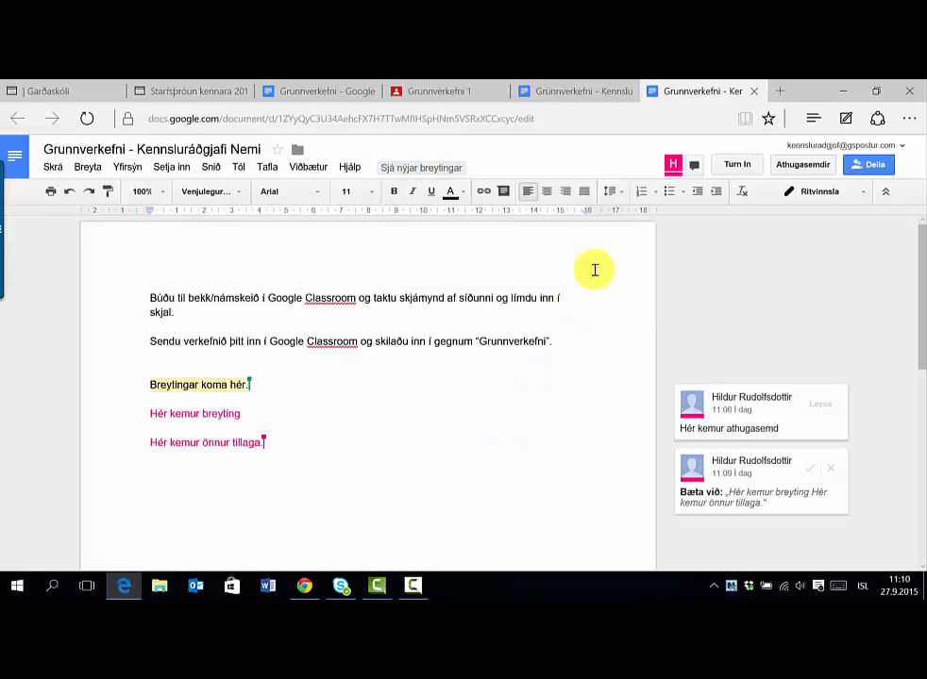
View the new changes in the document, go through them one by one, and open the full revision history.
left_click(411, 174)
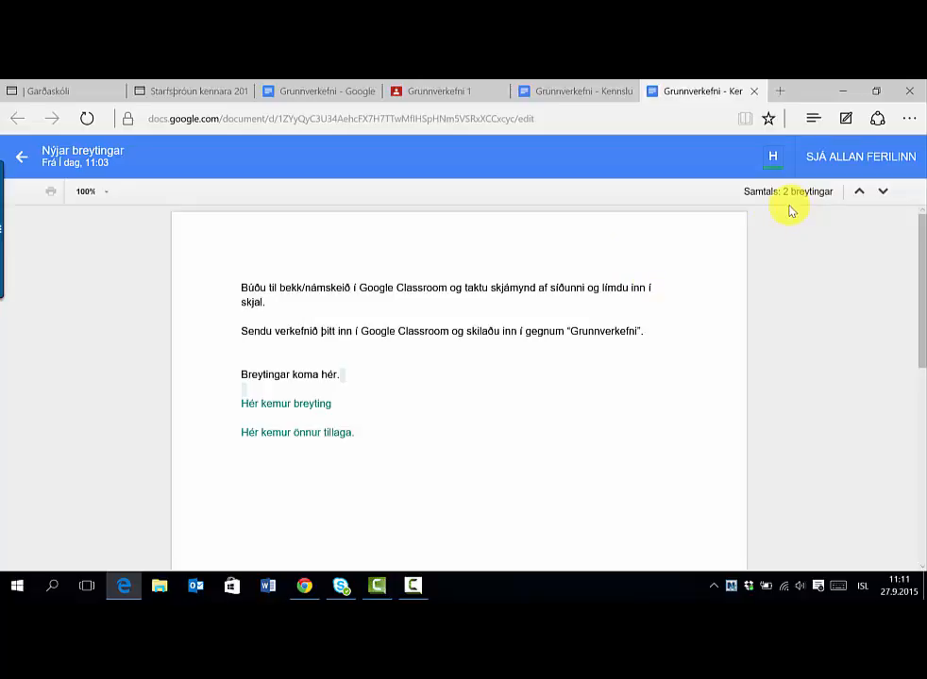
left_click(881, 194)
left_click(884, 193)
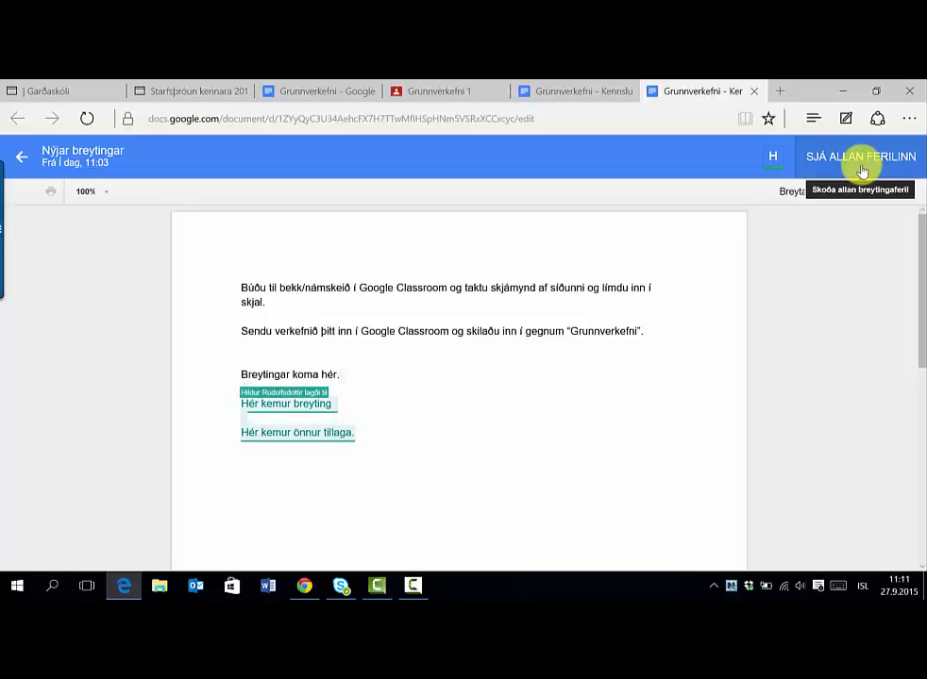
left_click(860, 160)
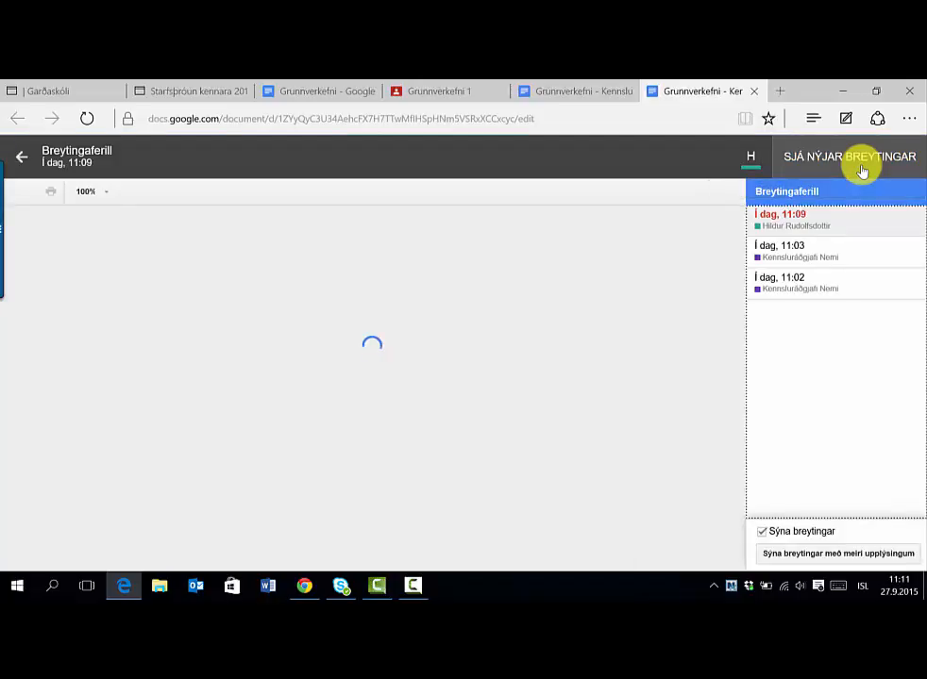